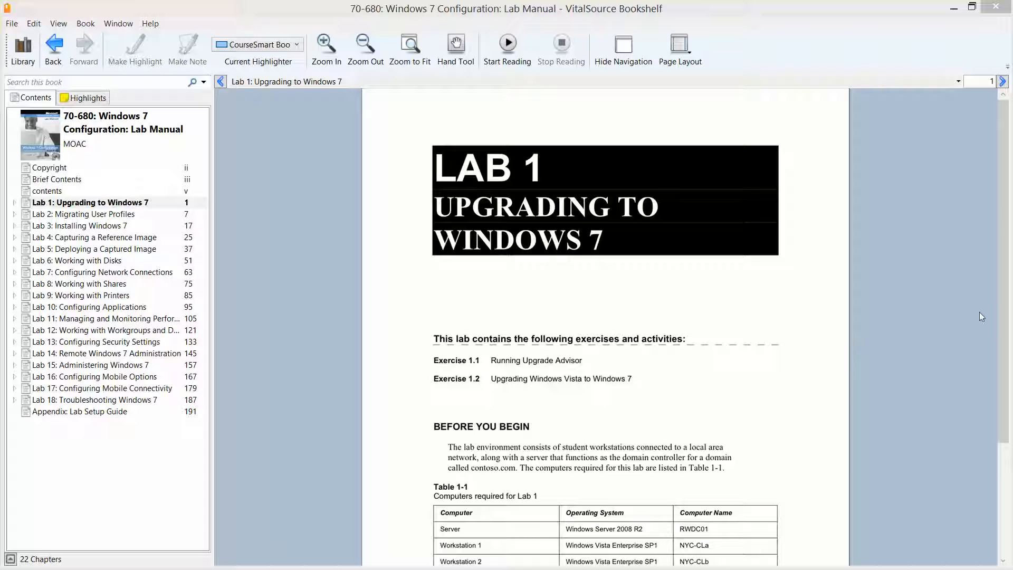
Step: Read pages 1 to 3 of Lab 1 in the lab manual, then switch to the NYC-CL1 virtual machine
drag(1004, 347, 1011, 379)
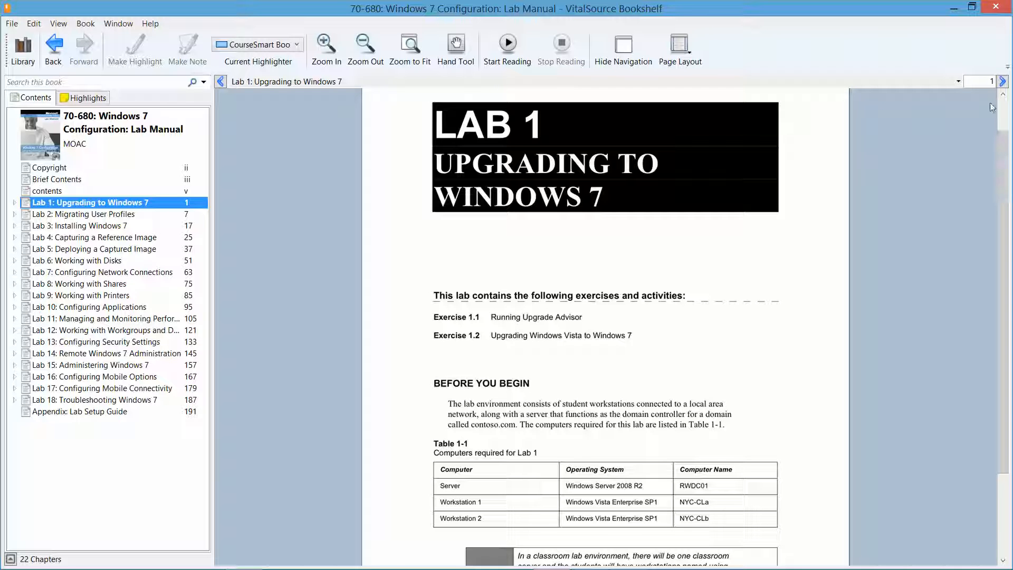
click(1003, 82)
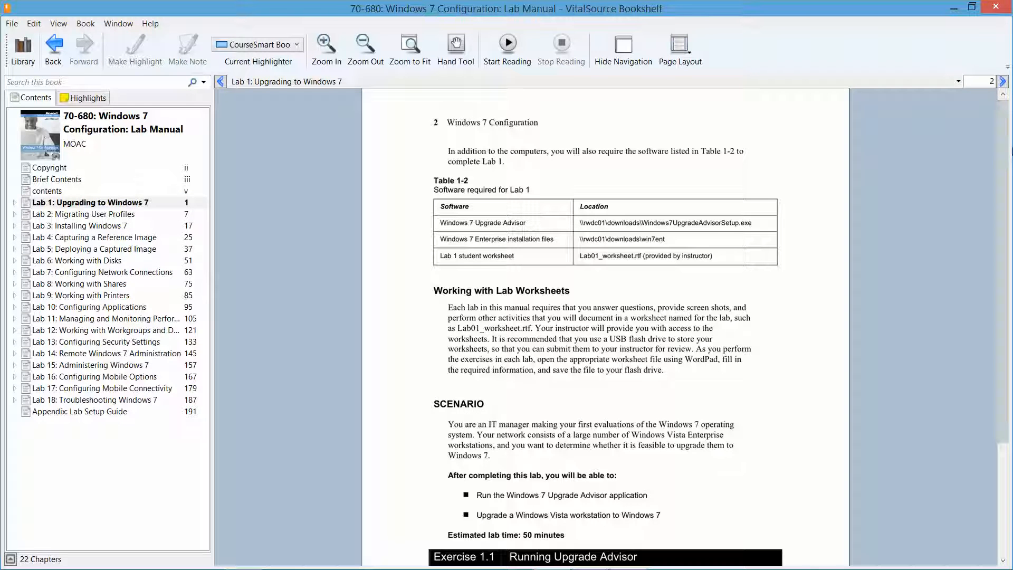
drag(1006, 175, 1011, 312)
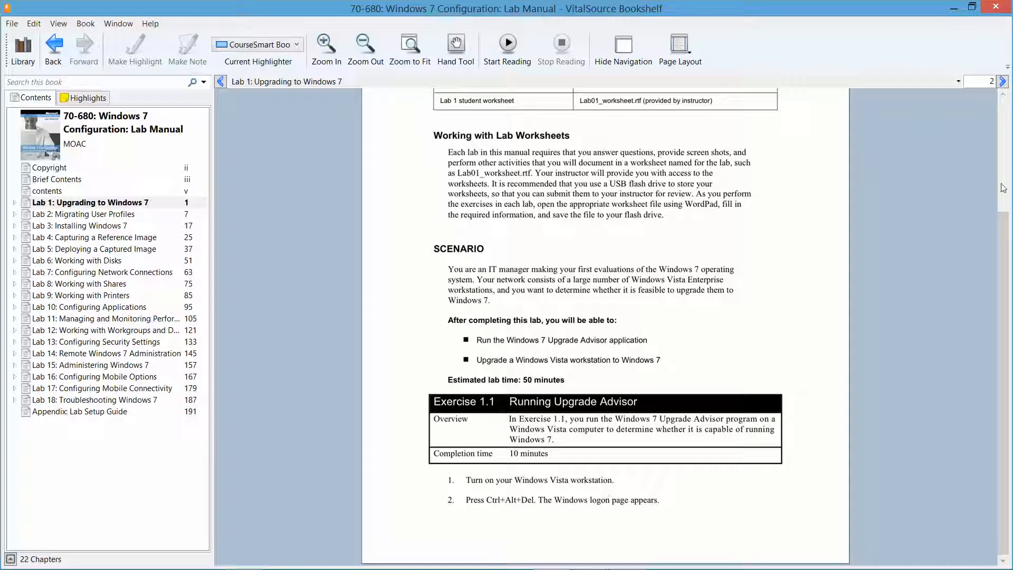
click(1002, 82)
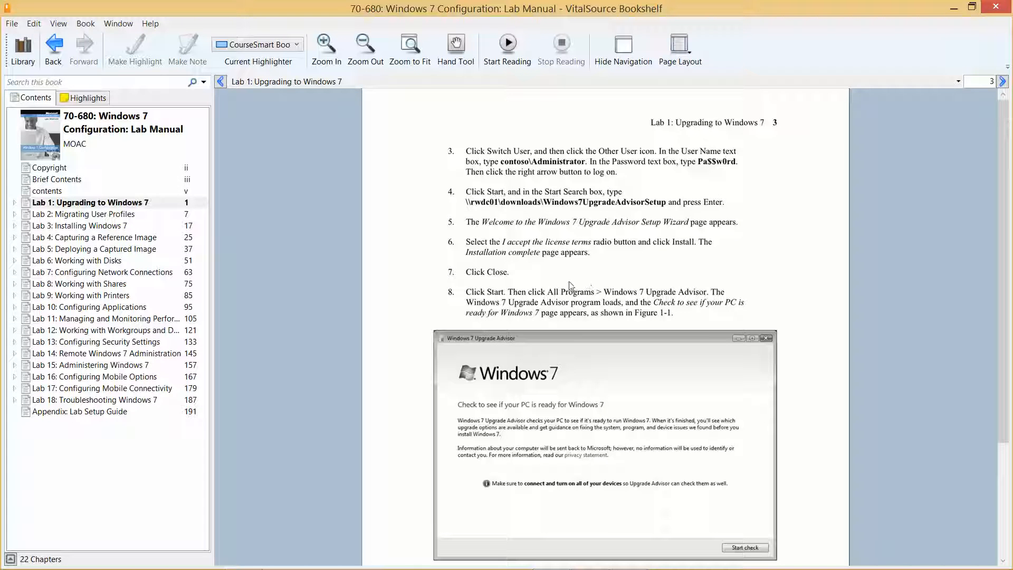
click(952, 9)
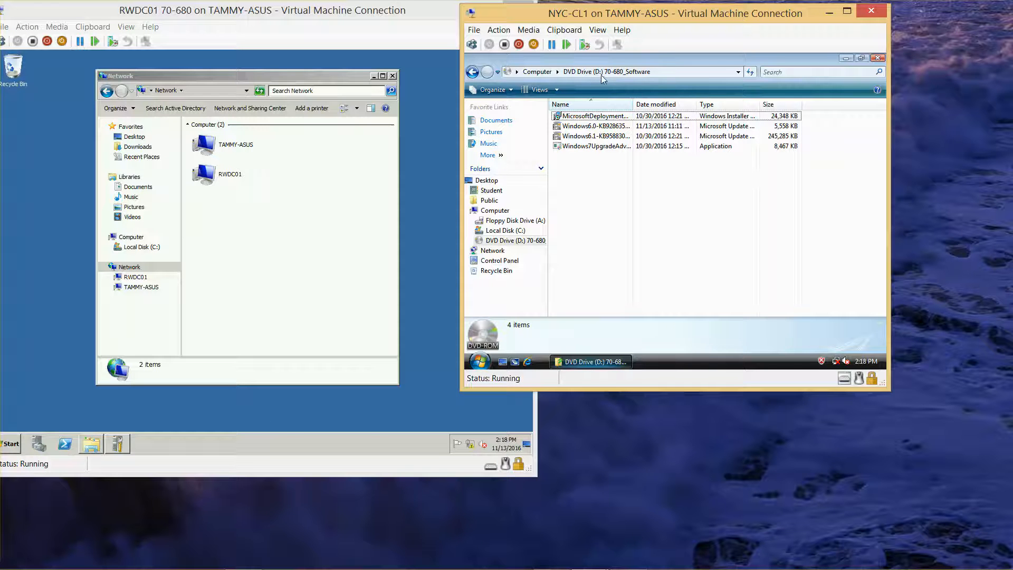
Step: Install Windows 7 Upgrade Advisor on NYC-CL1 from the setup file on the 70-680_Software DVD, accepting the license terms
click(617, 148)
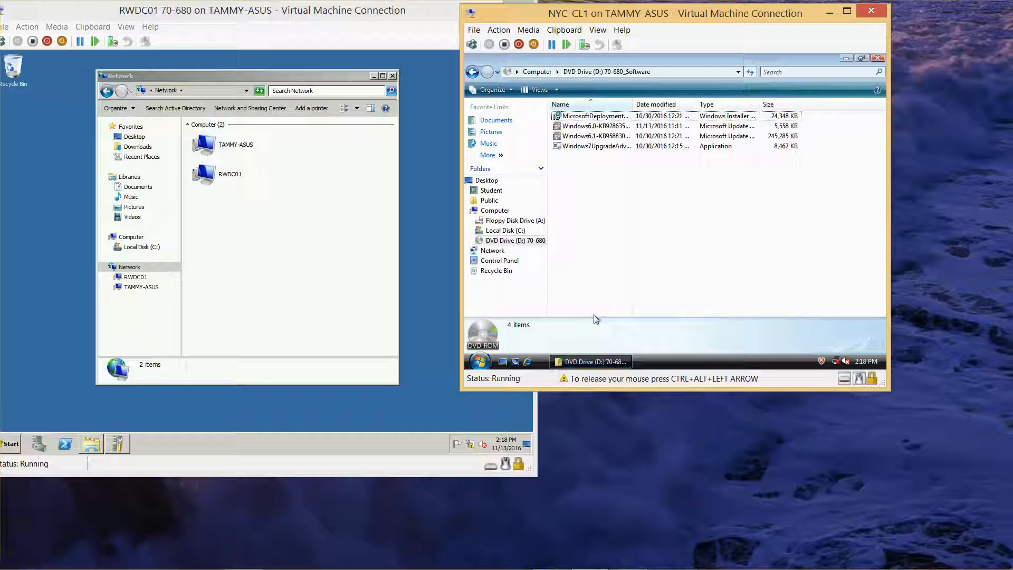
click(591, 148)
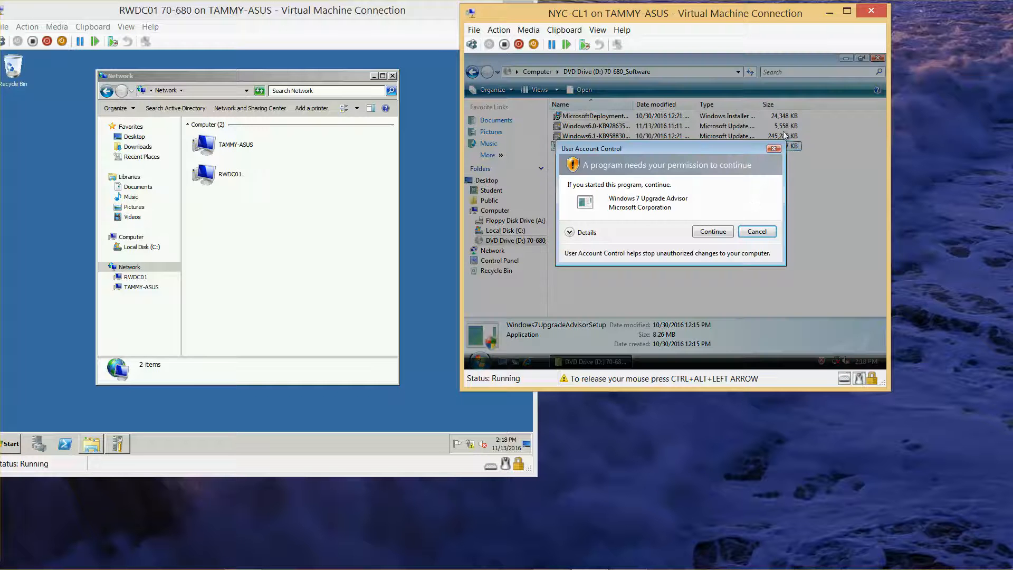
click(723, 231)
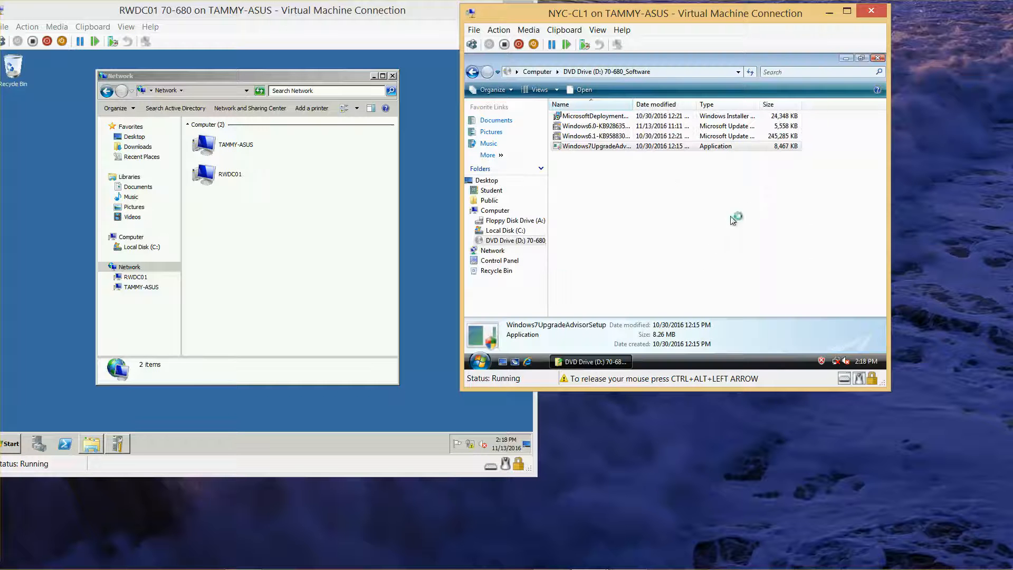
click(846, 59)
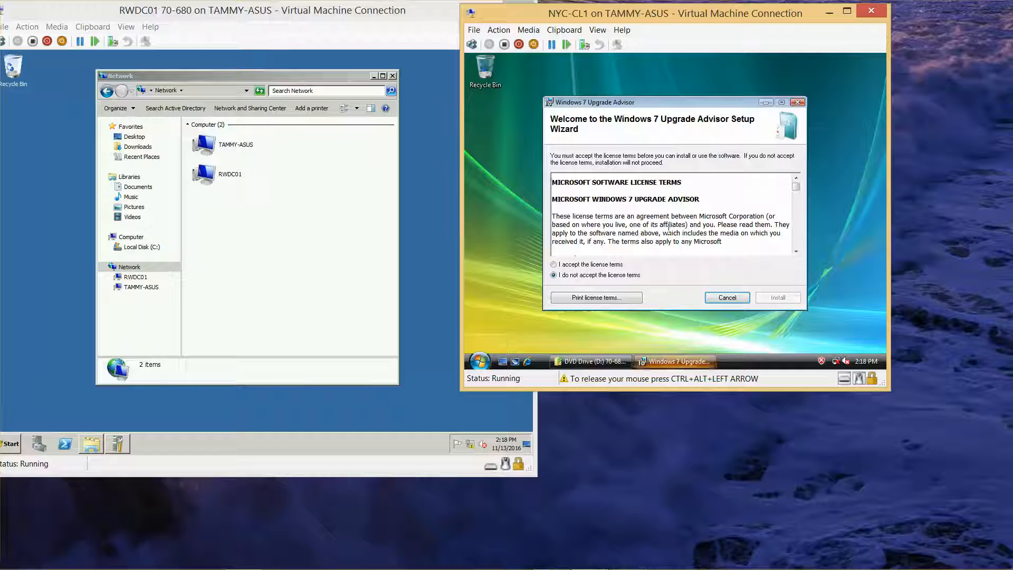
click(578, 264)
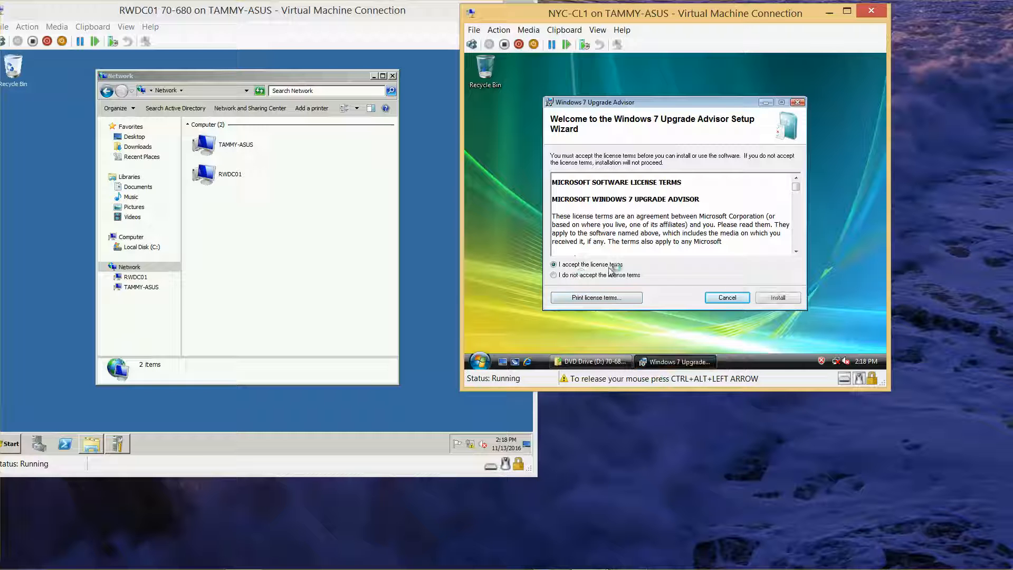
click(776, 298)
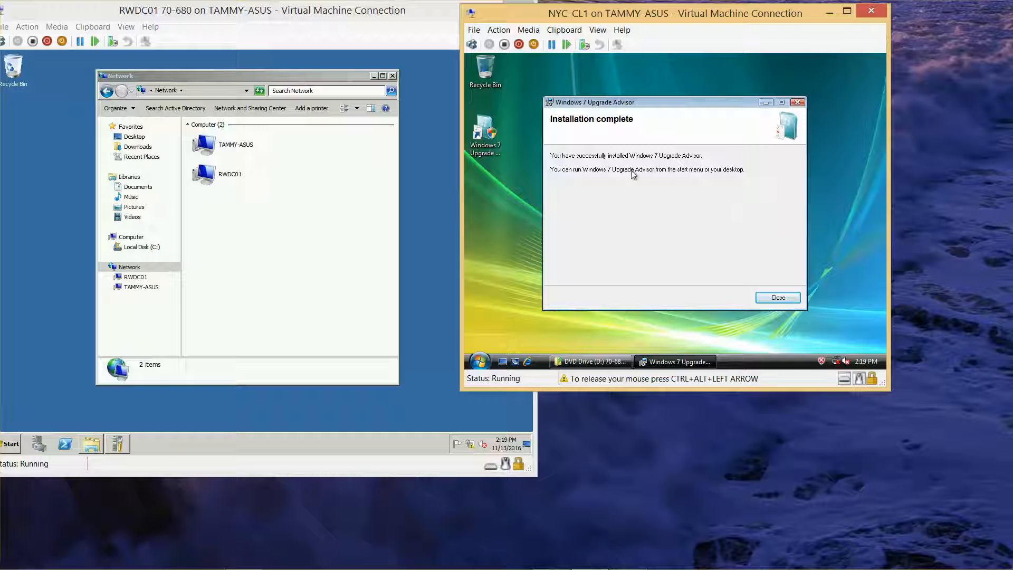
click(771, 297)
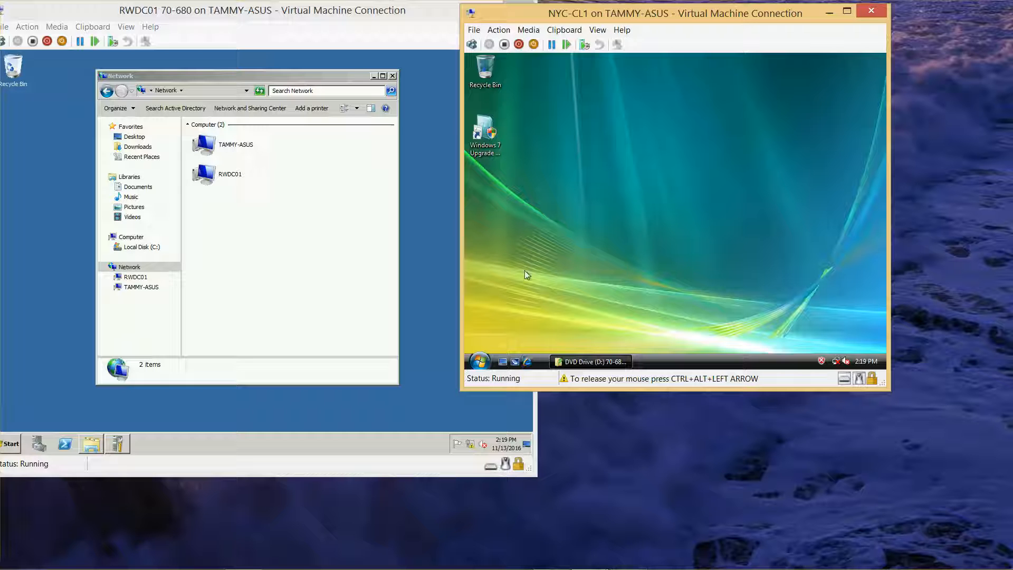
Step: Launch Windows 7 Upgrade Advisor with permission to continue, try the compatibility check twice, and close the program
double_click(482, 128)
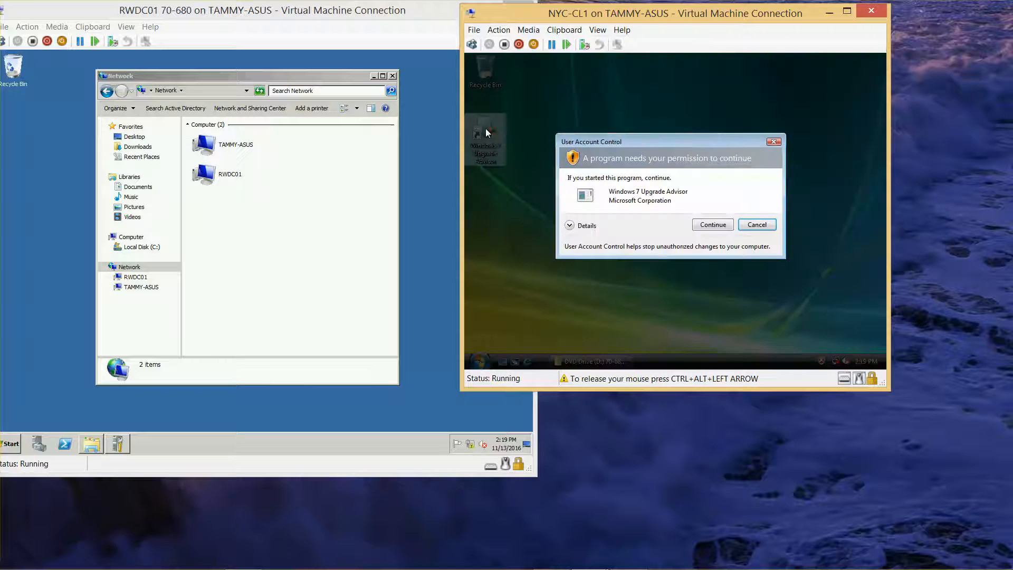
click(712, 224)
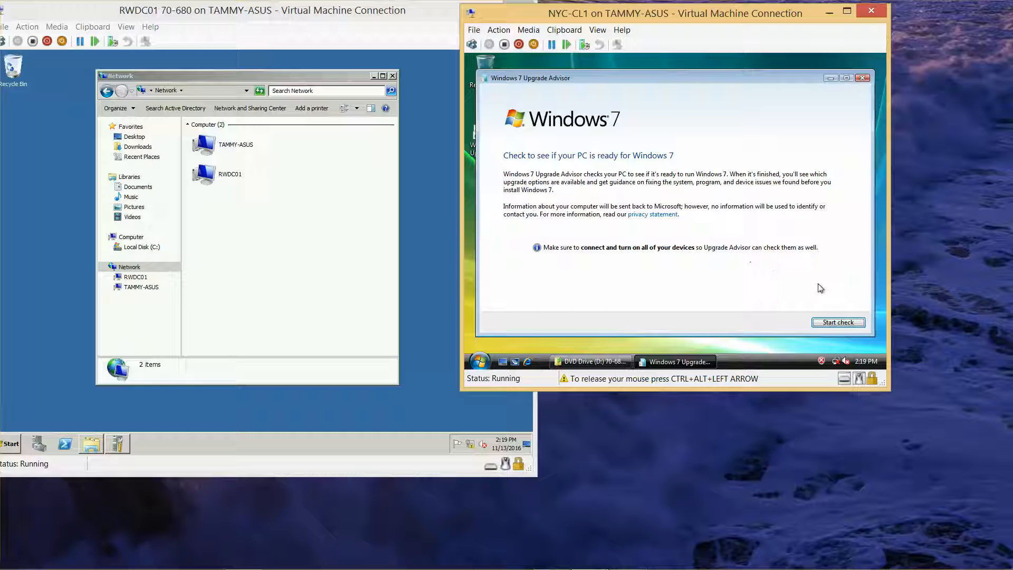
click(837, 323)
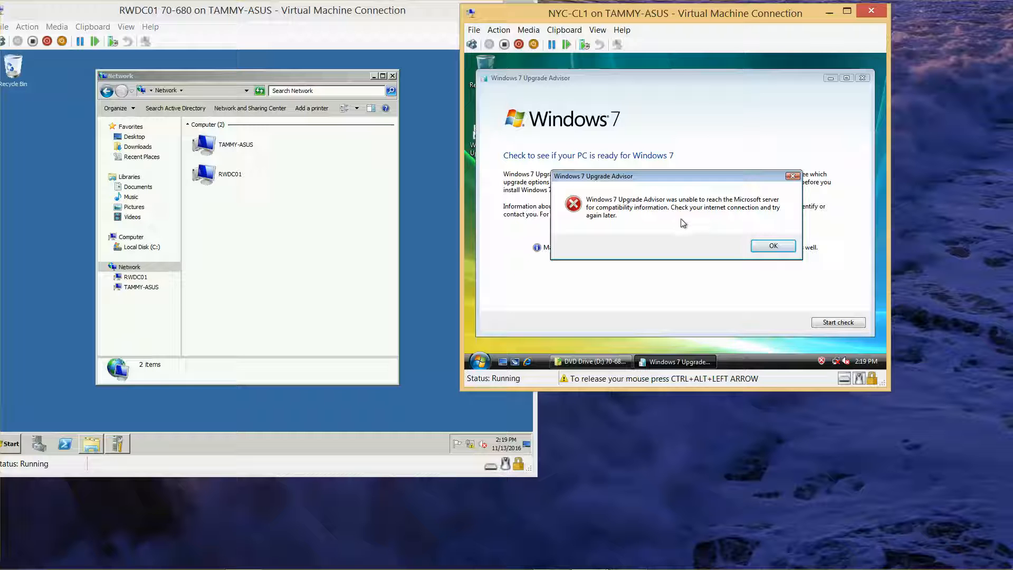
click(773, 246)
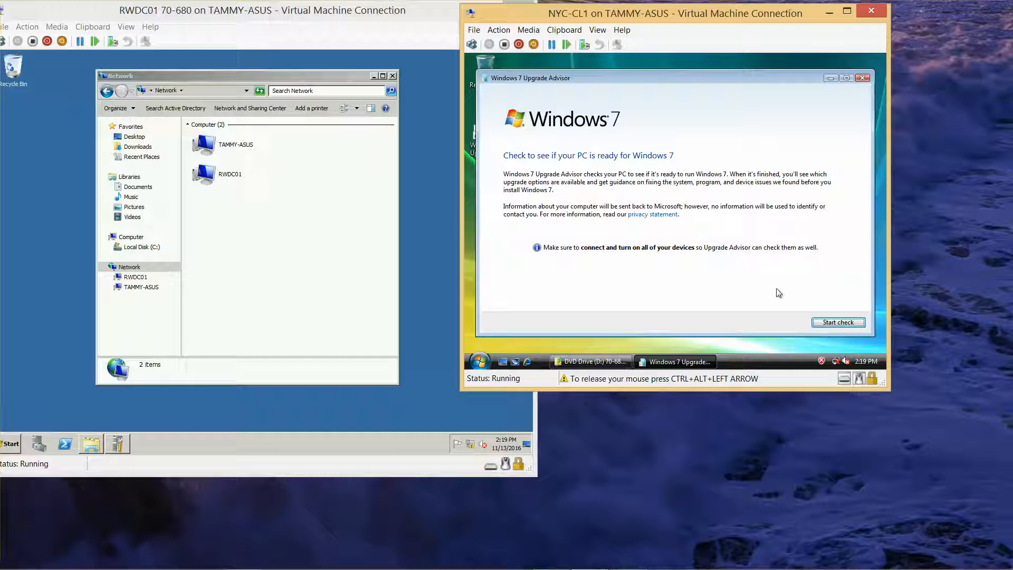
click(828, 322)
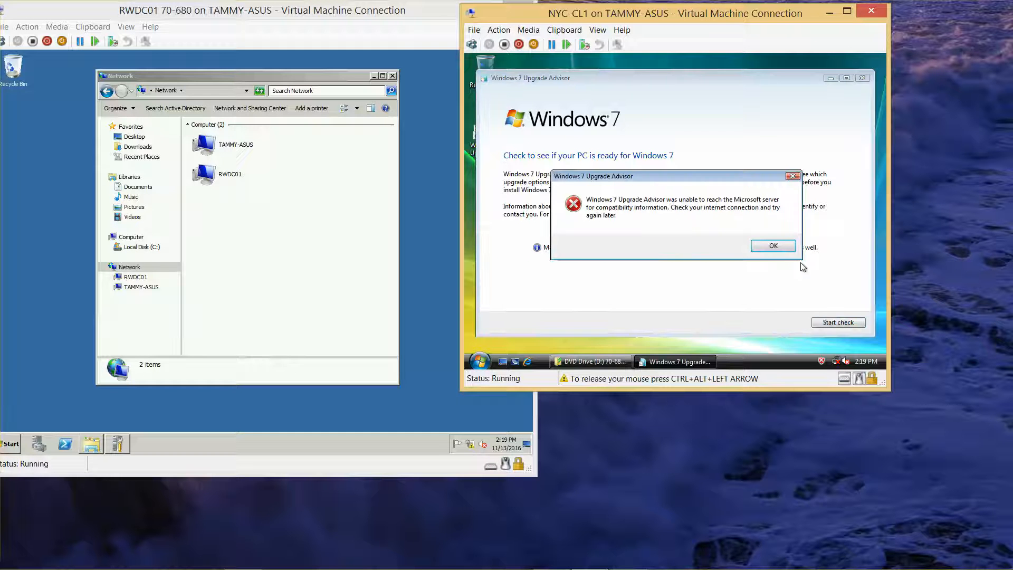
click(785, 245)
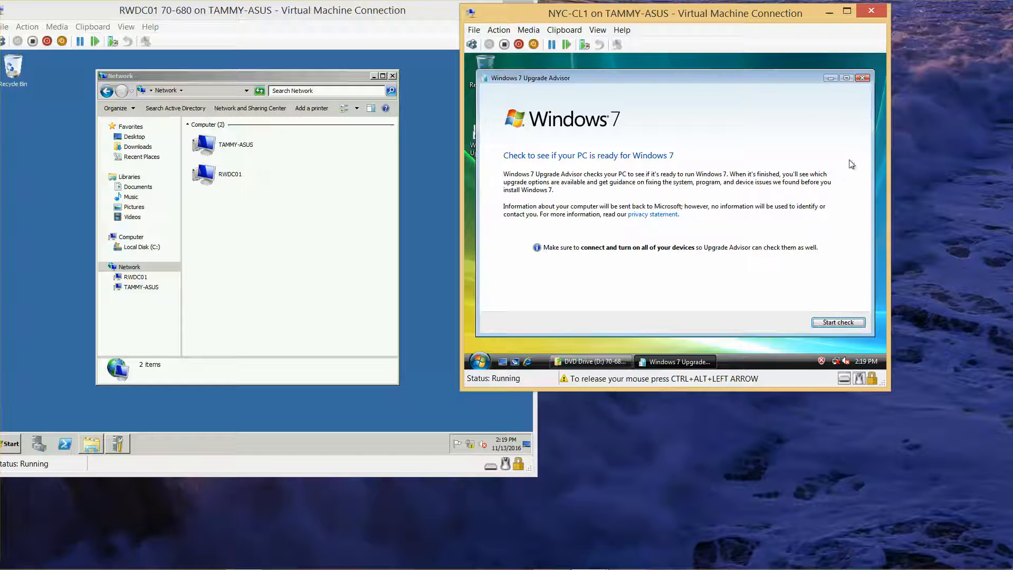
click(862, 78)
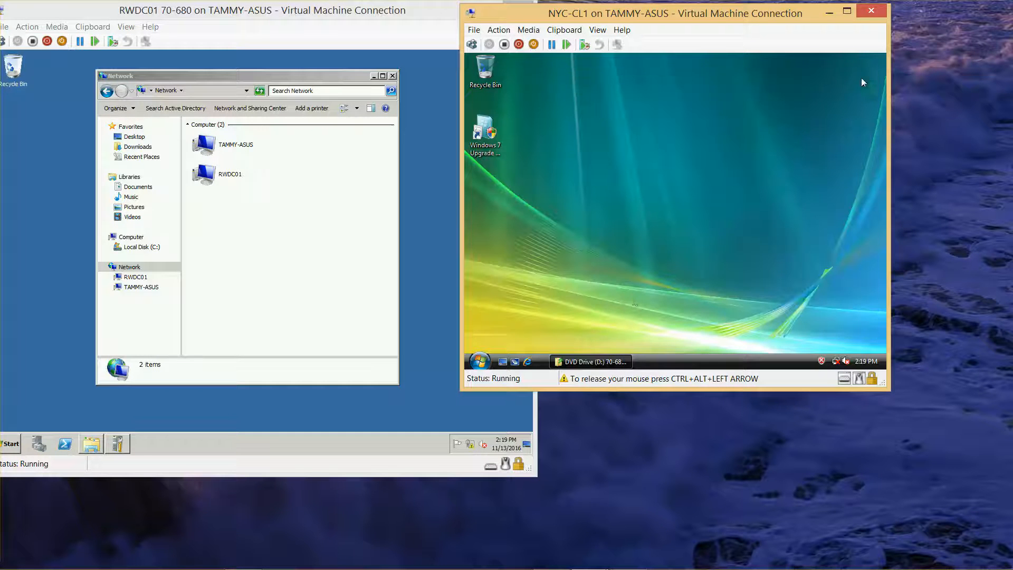
Step: Copy Windows7UpgradeAdvisorSetup from the DVD drive into a new folder named Software on Local Disk (C:)
click(589, 361)
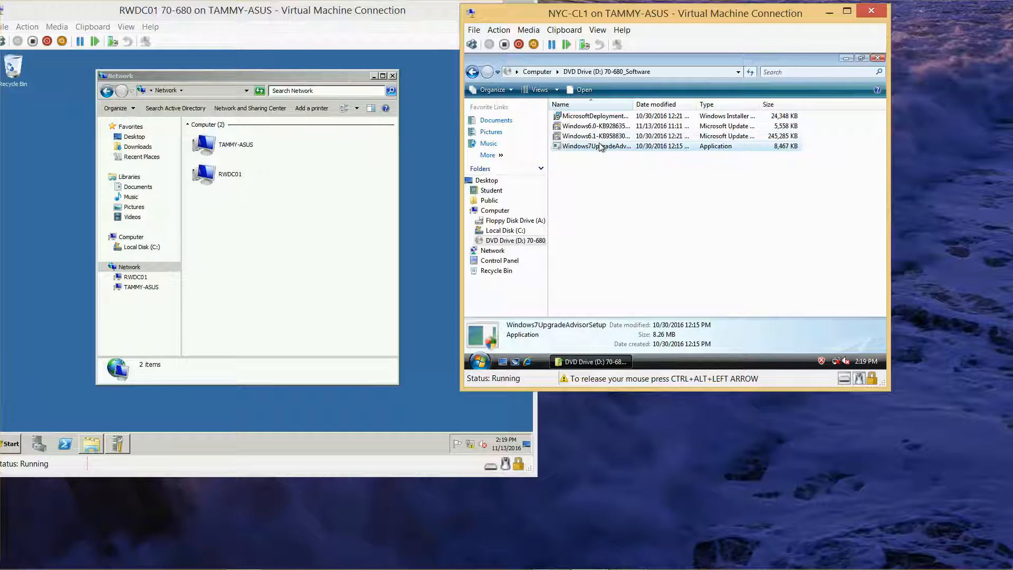
key(ctrl+alt+Left)
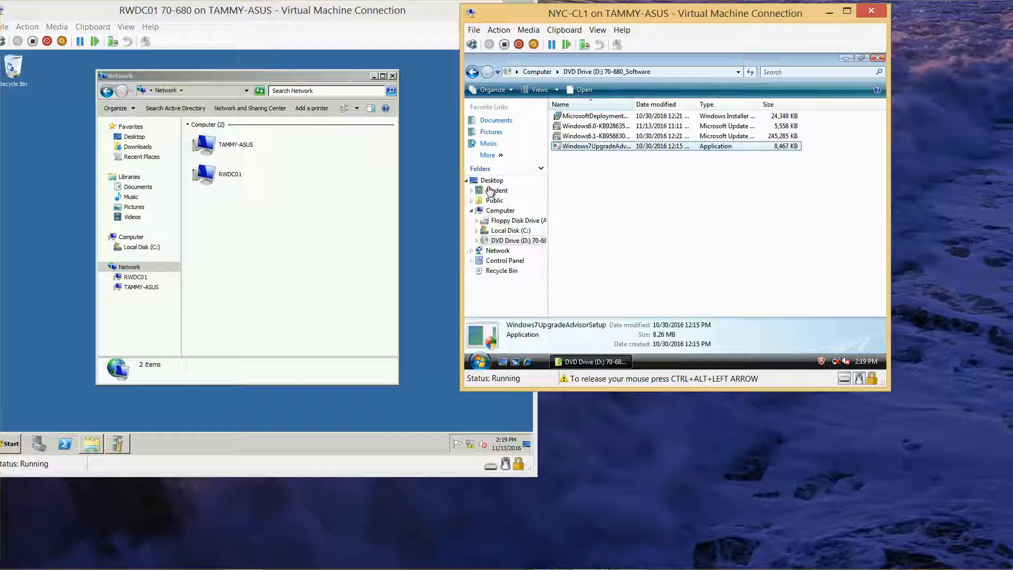
click(503, 230)
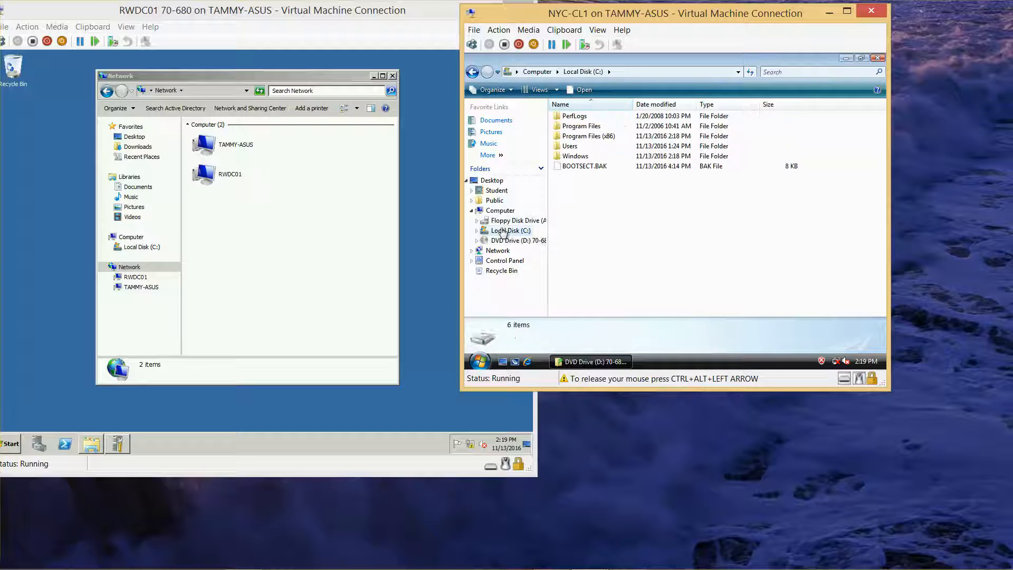
right_click(600, 201)
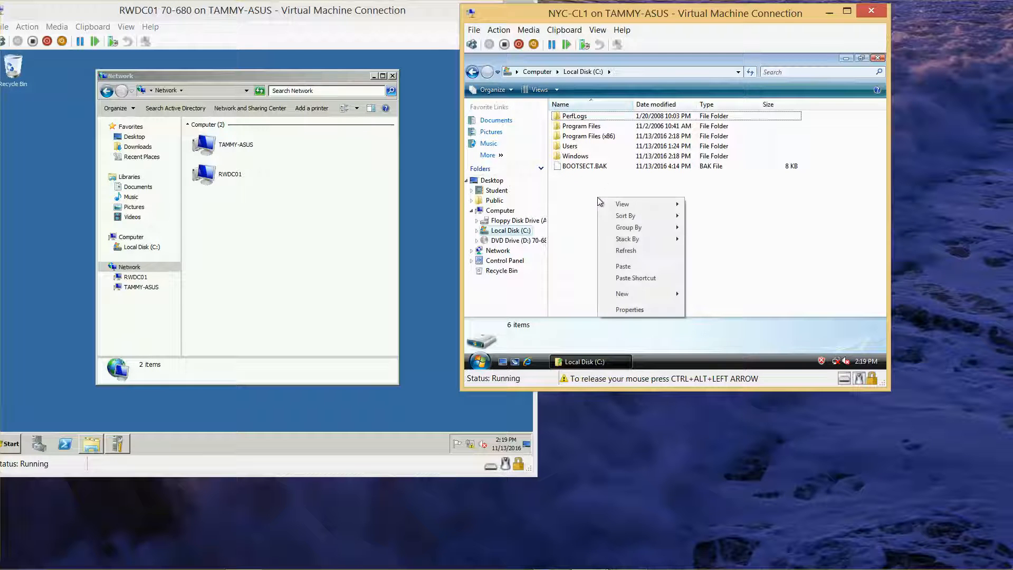
mouse_move(653, 296)
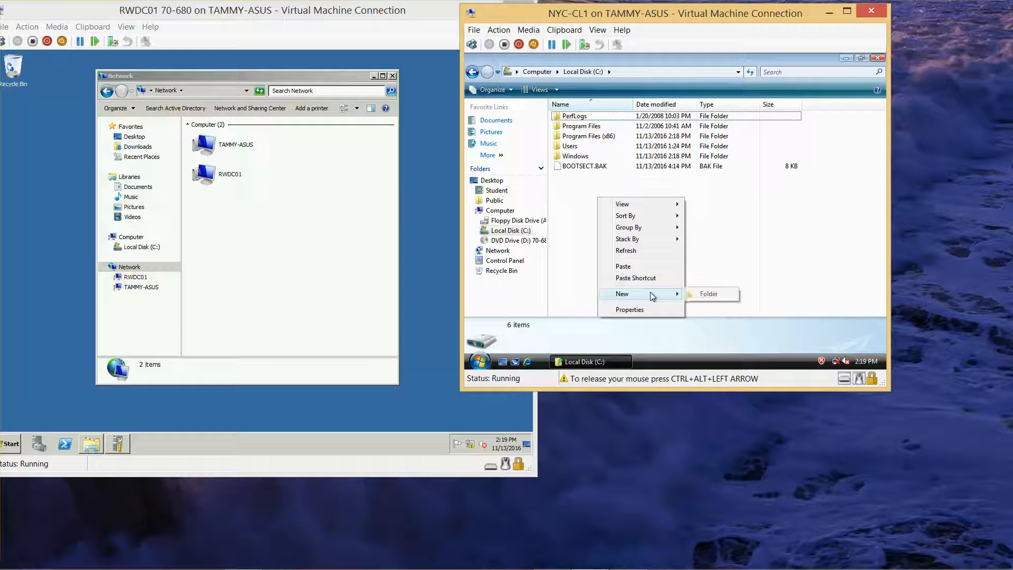
click(704, 294)
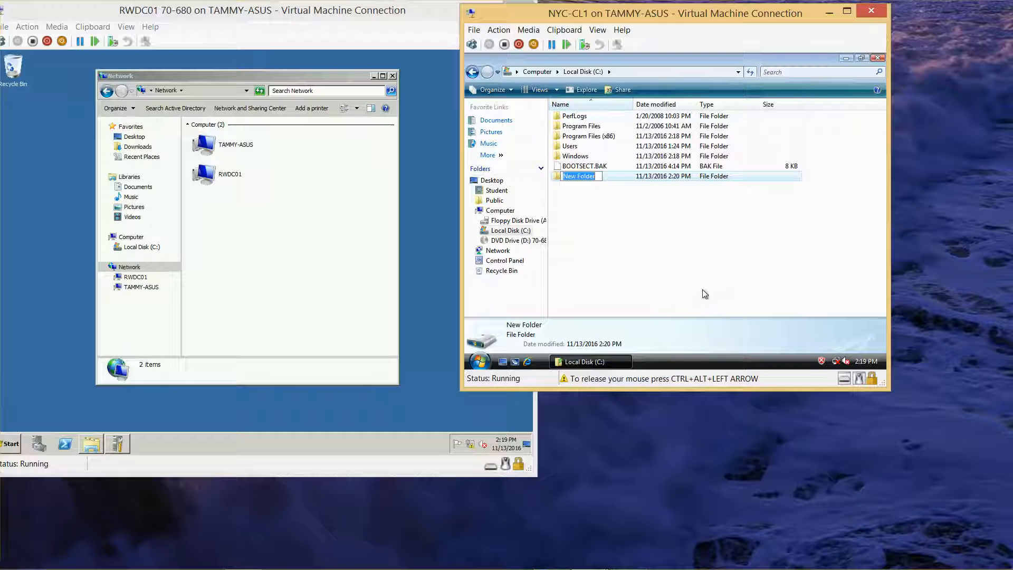
text(Software)
key(Return)
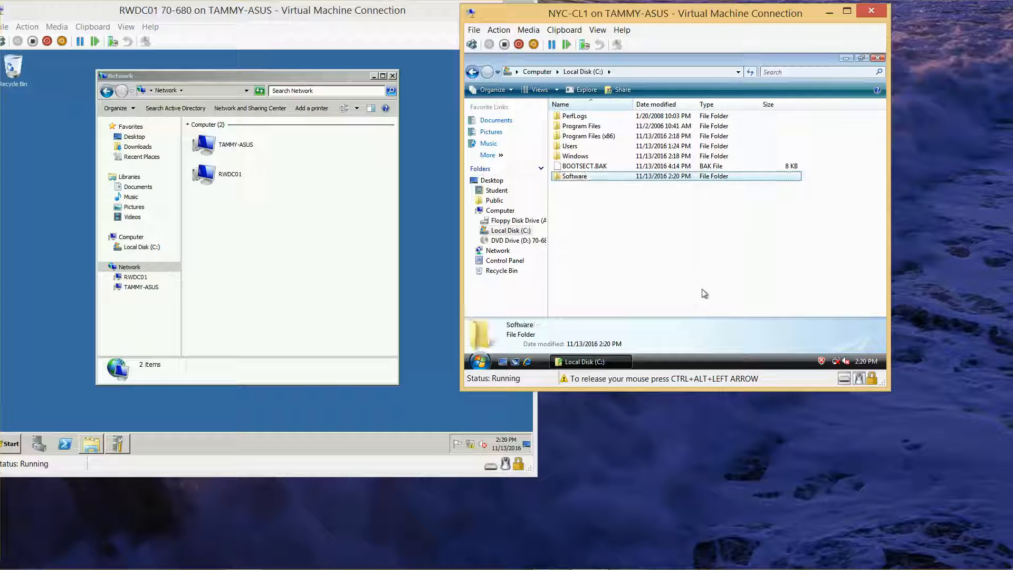
double_click(569, 177)
key(ctrl+v)
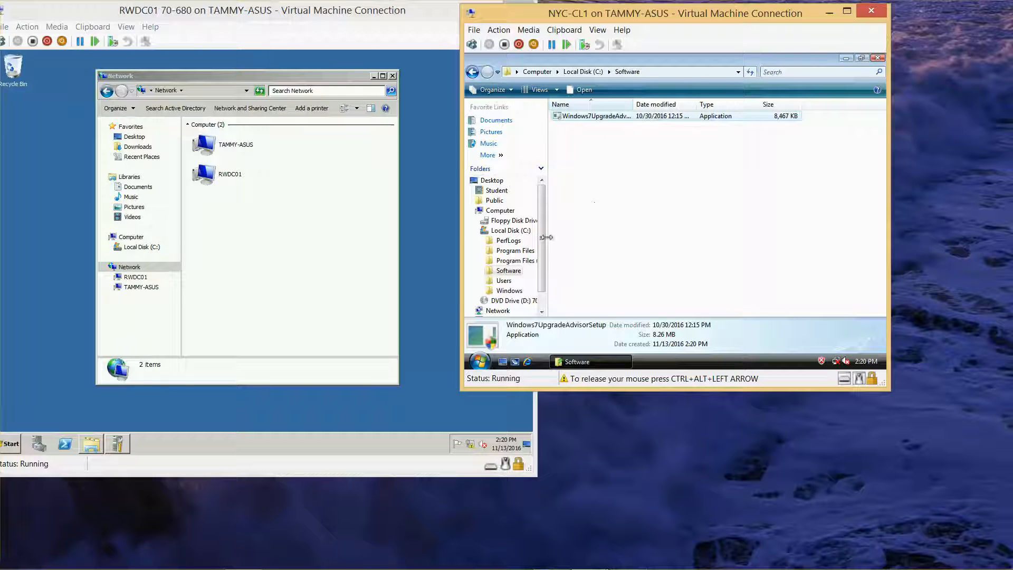
Step: Copy the Microsoft Deployment Toolkit installer and the two Windows update packages from the DVD drive into C:\Software
click(509, 300)
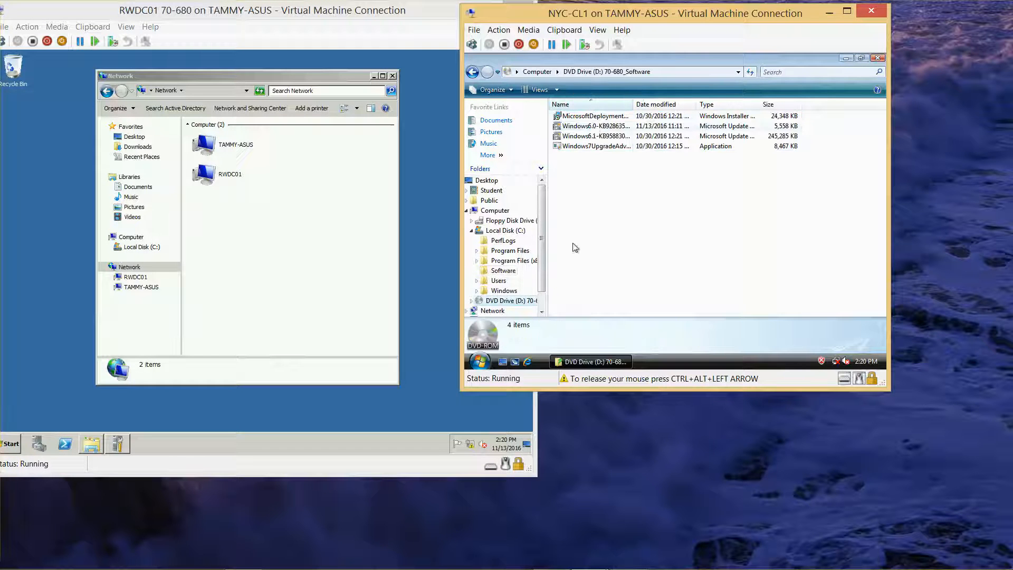
click(595, 119)
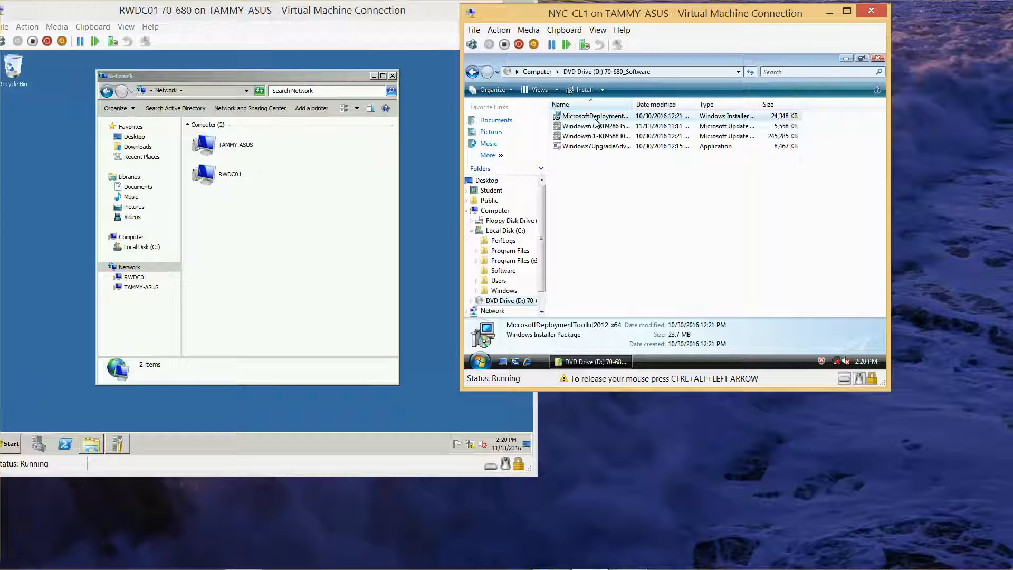
key(shift+Down)
key(shift+Down)
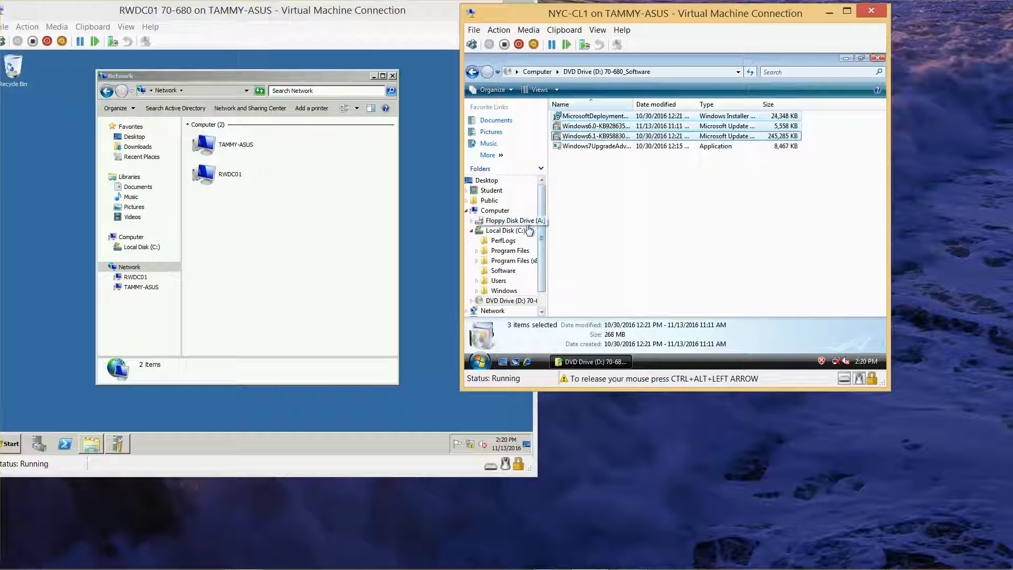
click(502, 233)
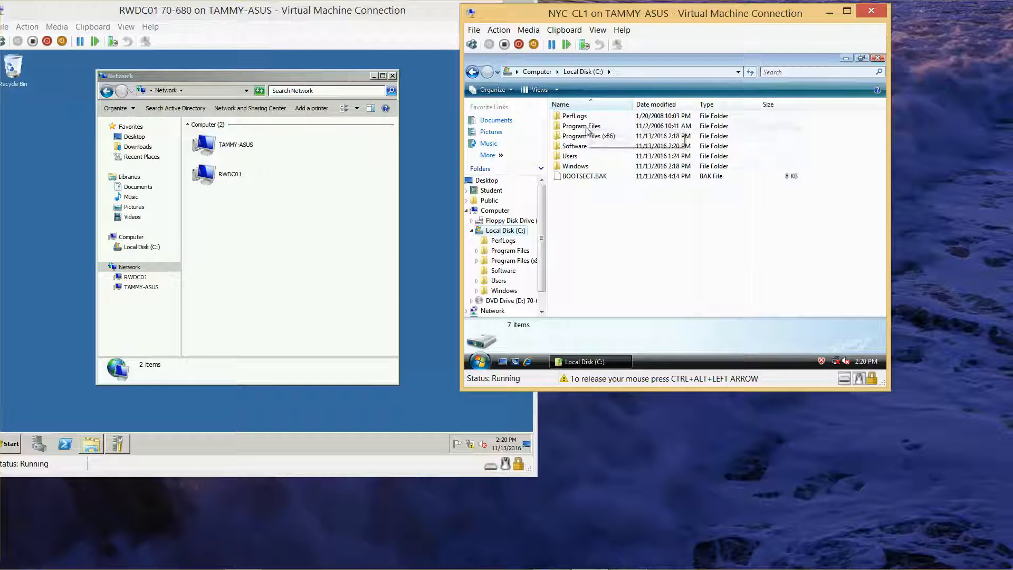
double_click(579, 146)
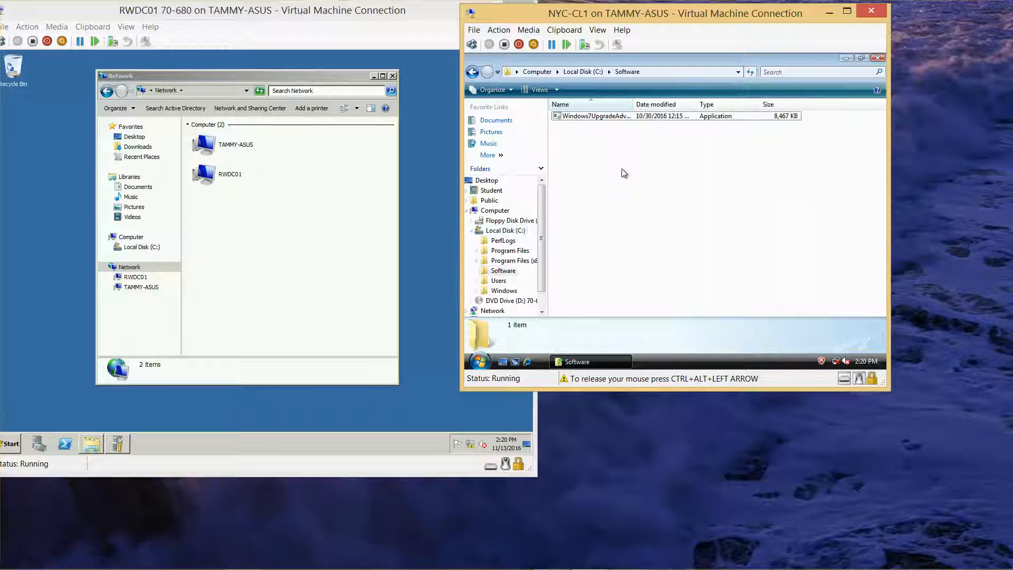
key(ctrl+v)
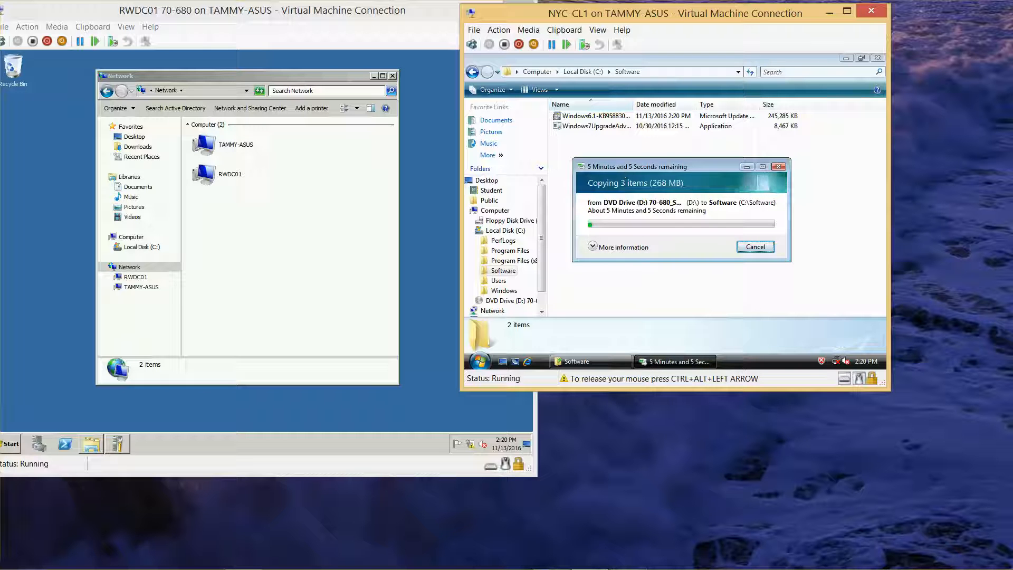
key(ctrl+alt+Left)
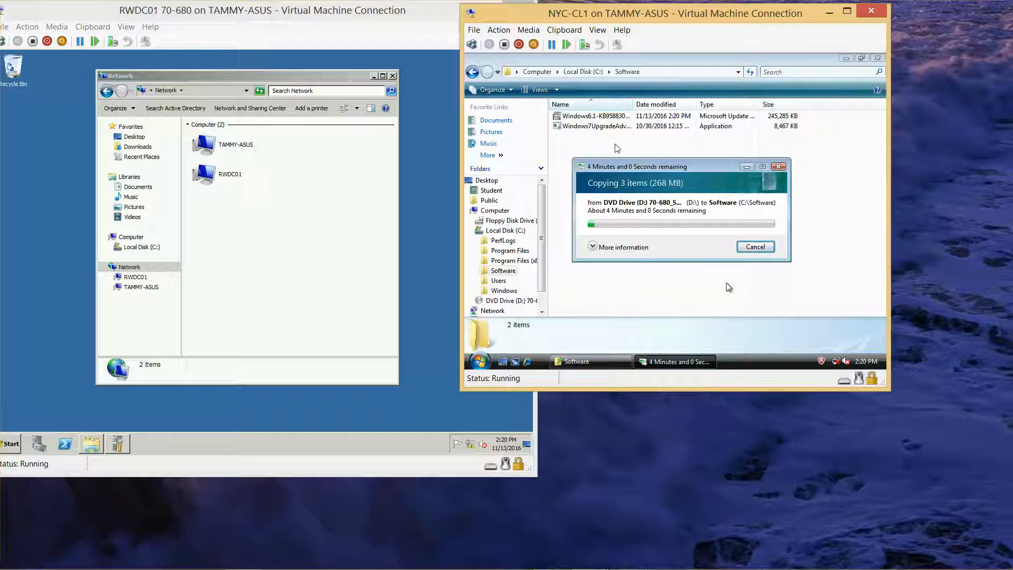
mouse_move(645, 565)
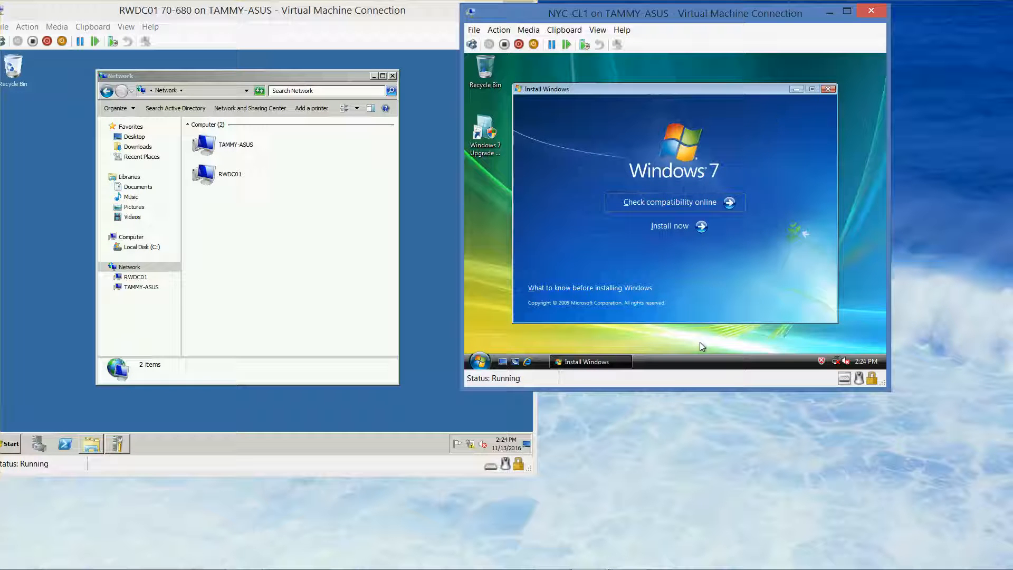
Step: Check the DVD drive media options of the NYC-CL1 virtual machine without changing the inserted disc
click(701, 346)
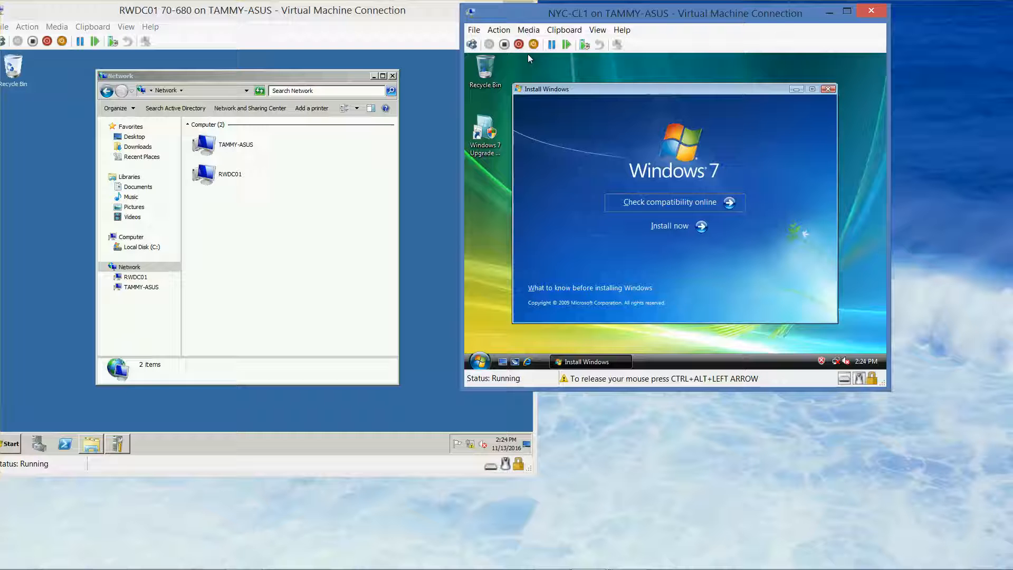
key(ctrl+alt+Left)
click(529, 30)
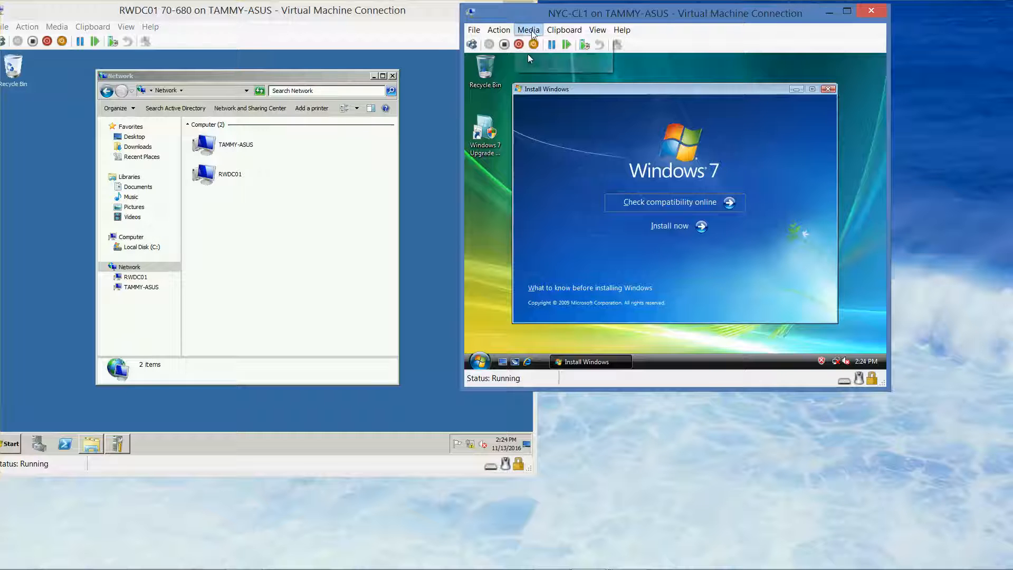
mouse_move(549, 44)
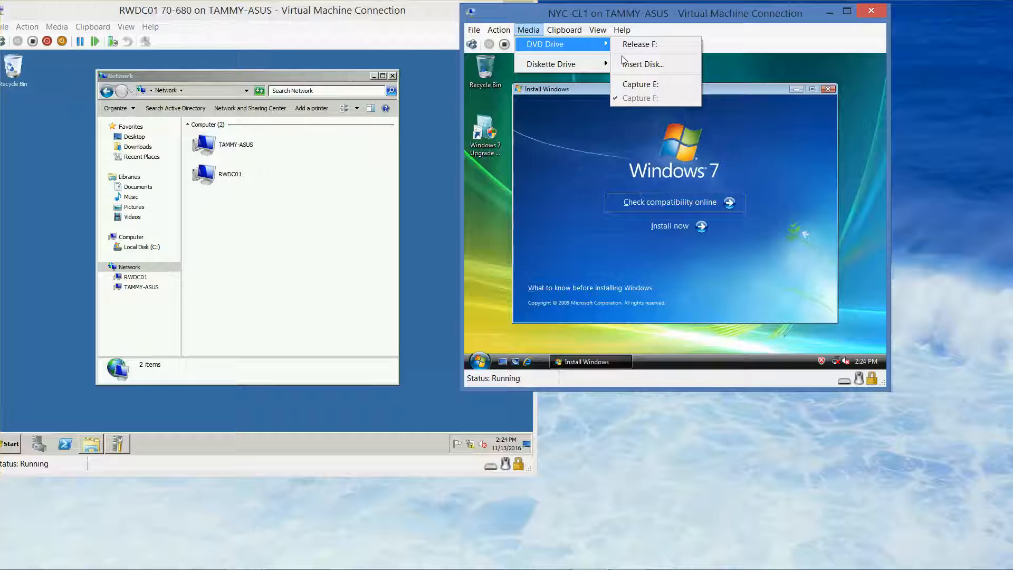
click(564, 170)
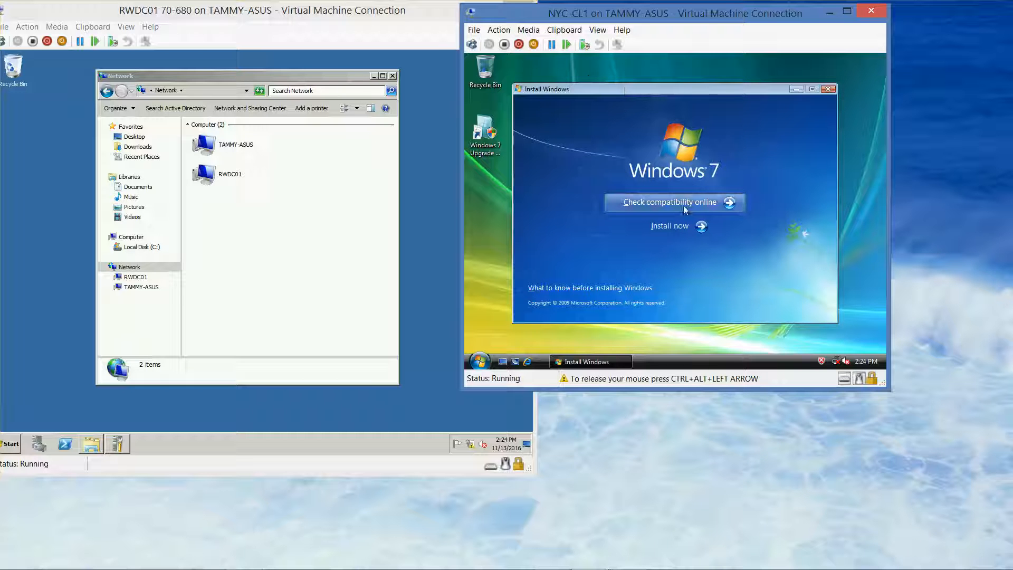
Step: Start the Windows 7 upgrade on NYC-CL1 without getting the latest updates, accepting the license terms and choosing the Upgrade installation type
click(670, 225)
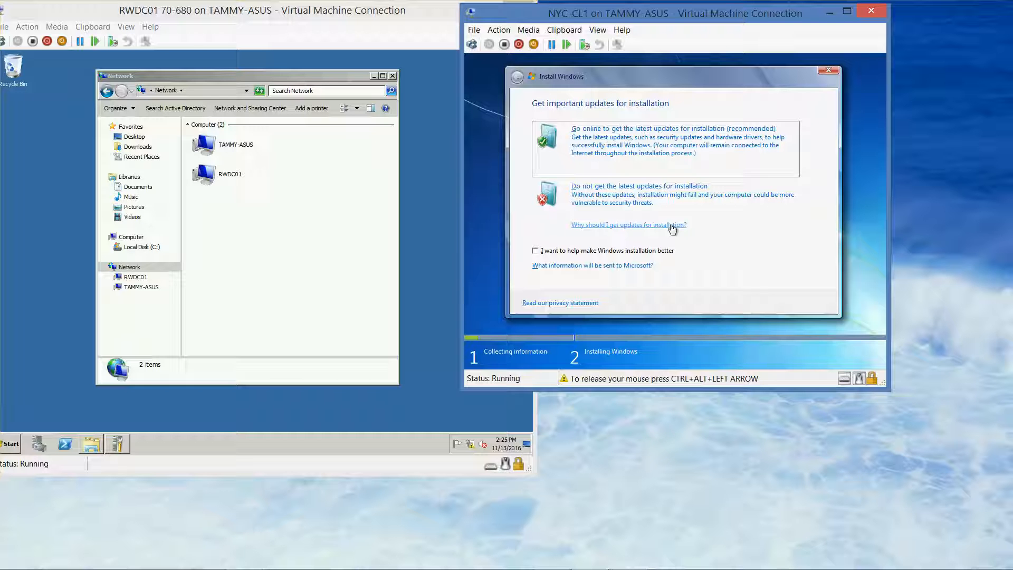
click(656, 193)
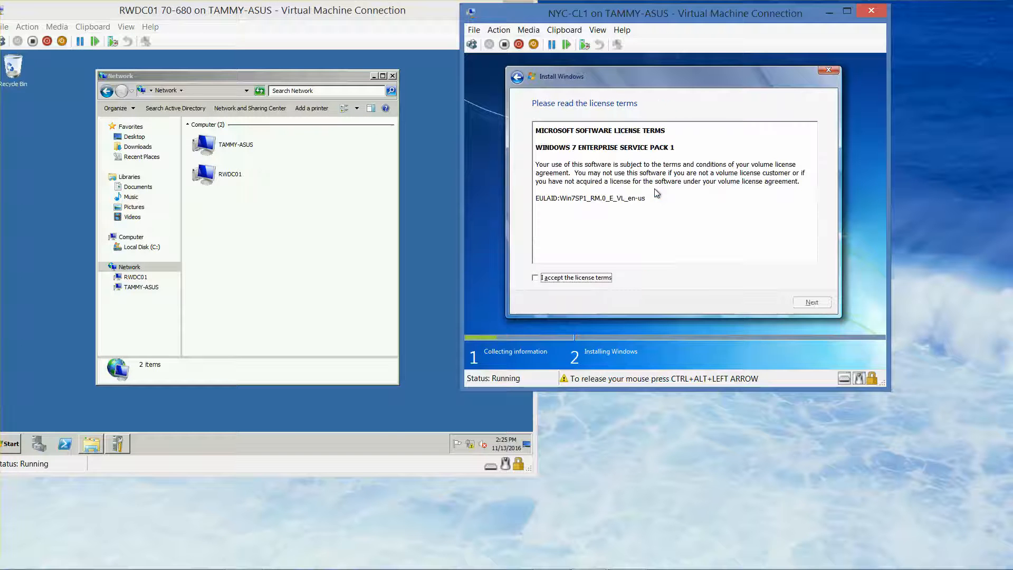
click(535, 278)
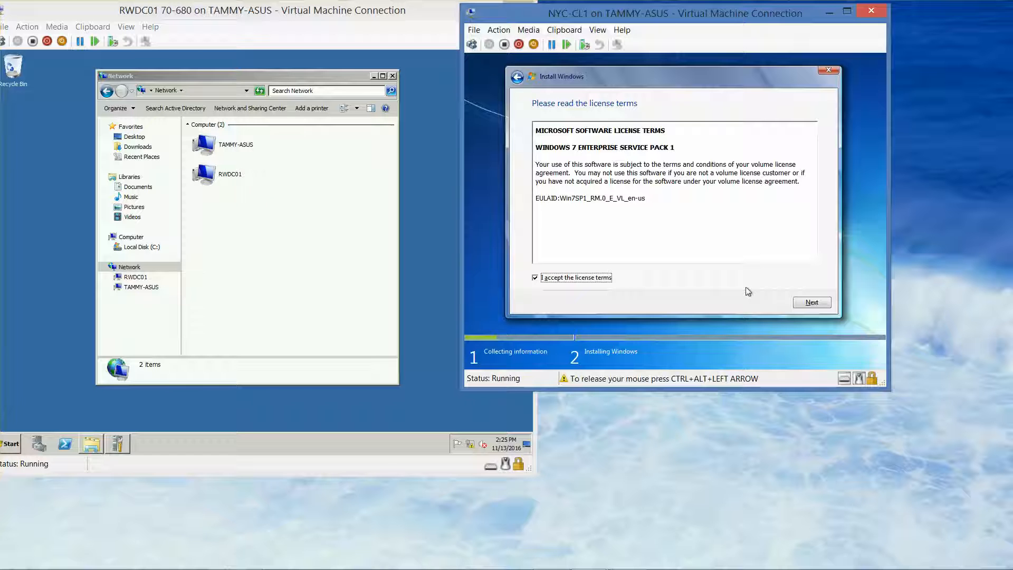
click(810, 303)
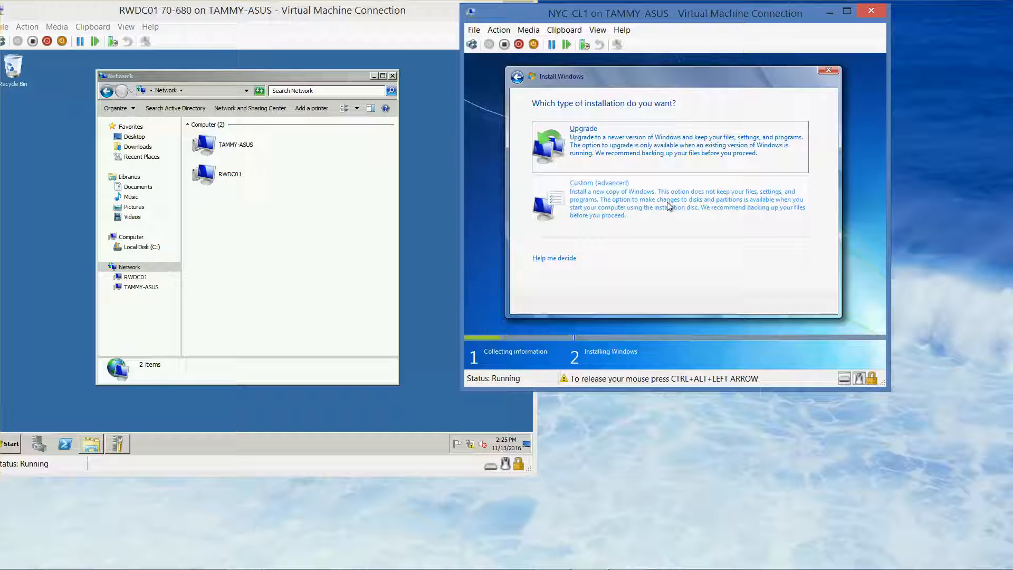
click(659, 156)
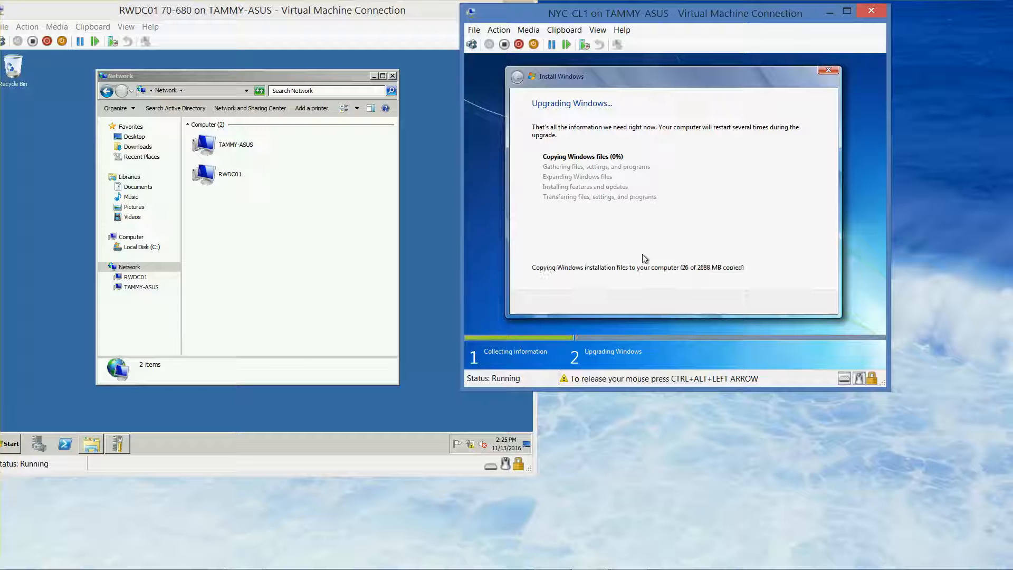
key(ctrl+alt+Left)
mouse_move(564, 568)
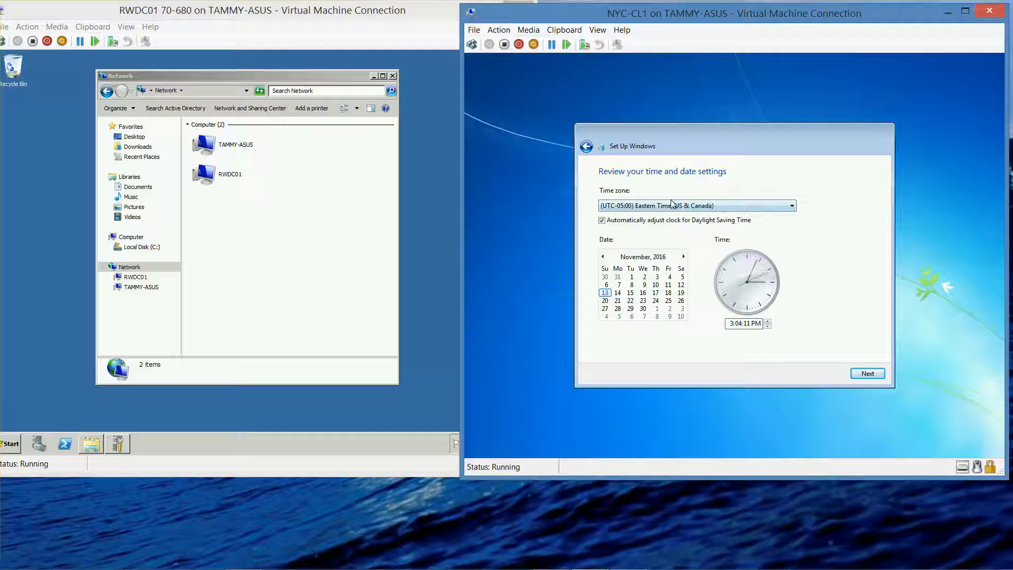
Step: Finish setting up Windows by accepting the Eastern Time date and time settings and choosing the Work network location
click(872, 372)
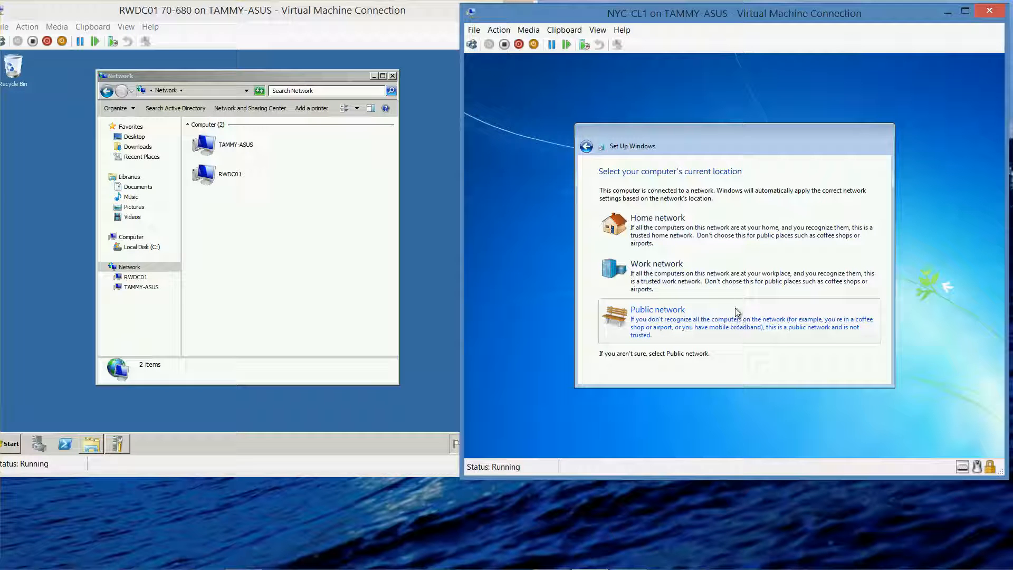
click(718, 284)
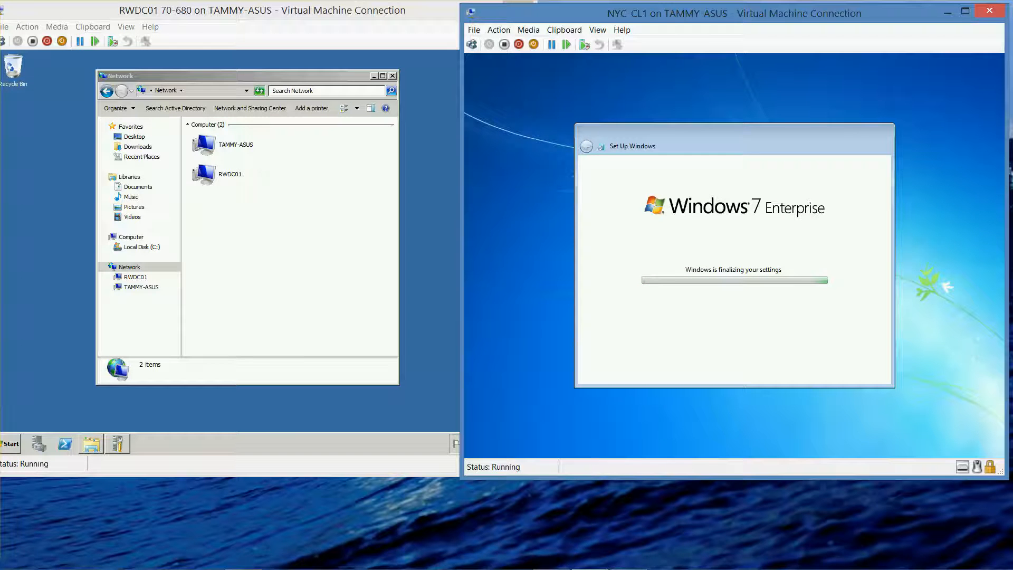
mouse_move(627, 566)
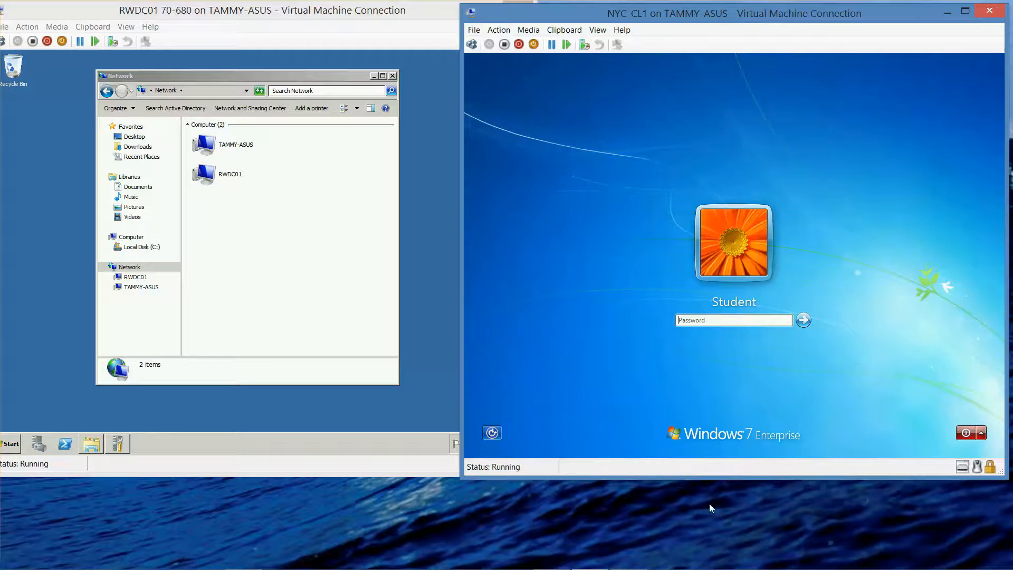
Step: Log on to the Student account with its account password and dismiss the phone notification
text(Pa$$w0rd)
key(Return)
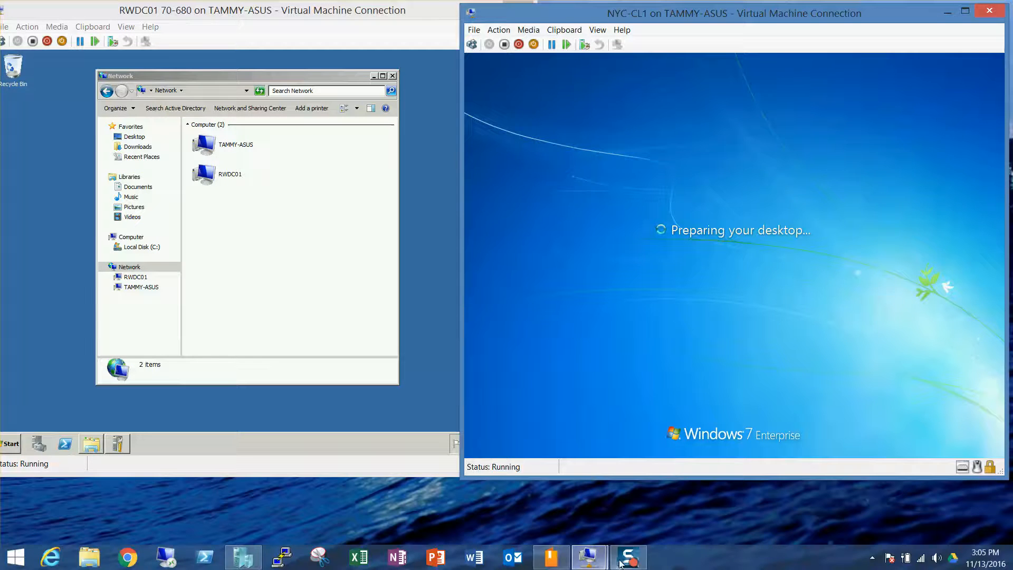
click(626, 560)
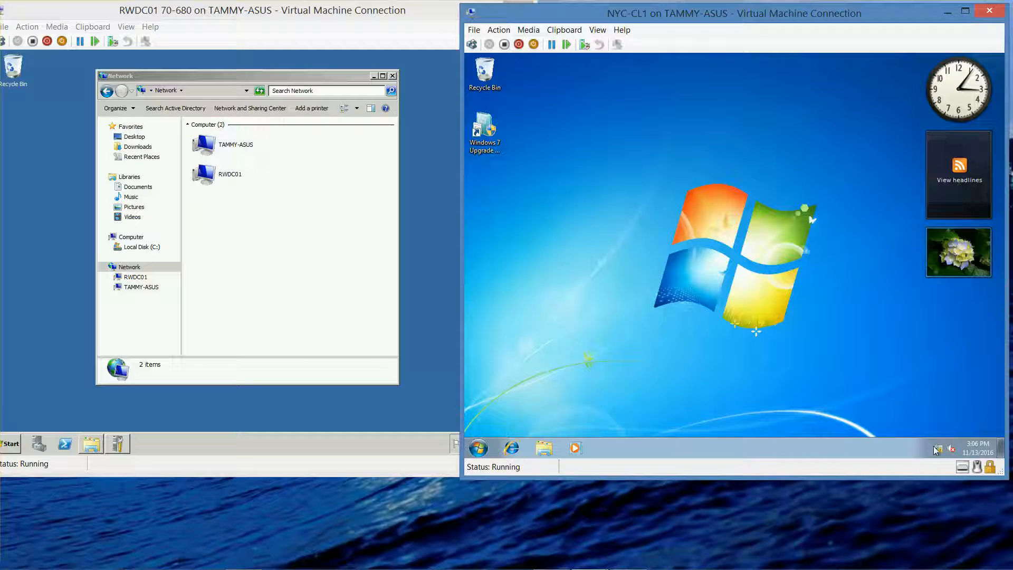
mouse_move(939, 450)
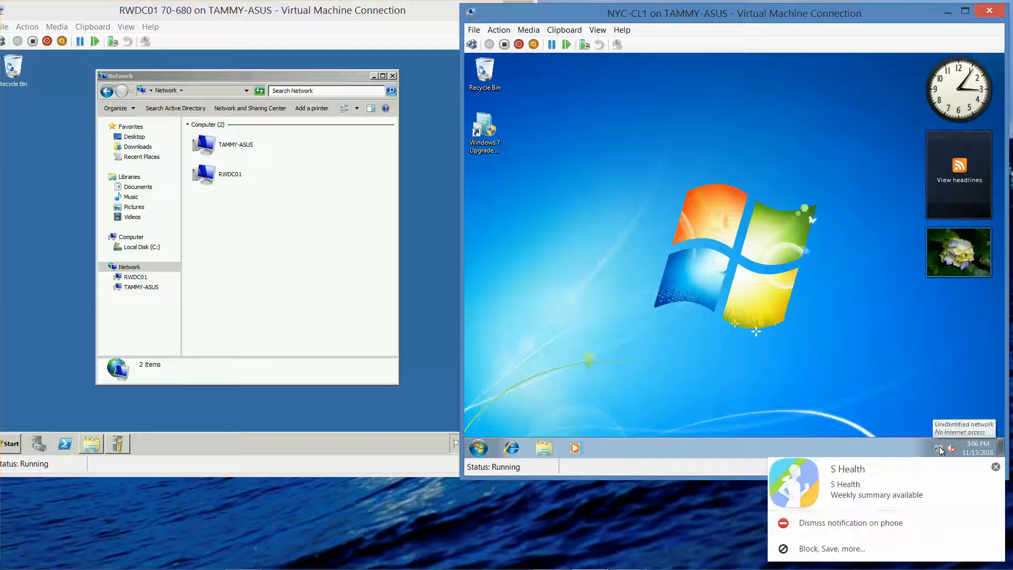
click(995, 467)
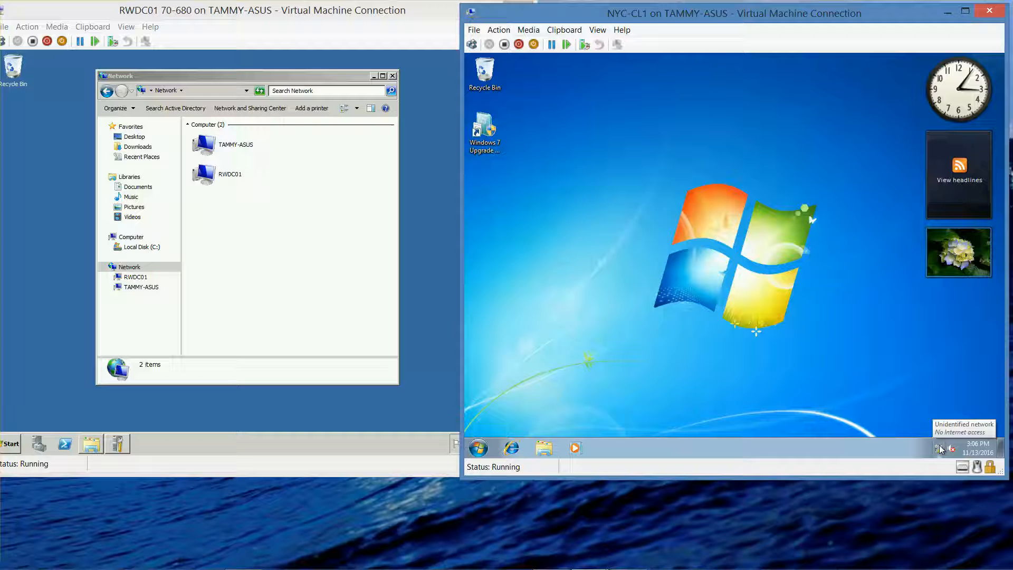
Step: Open the computer's system properties and review the Windows edition, computer name, workgroup and activation details
click(479, 449)
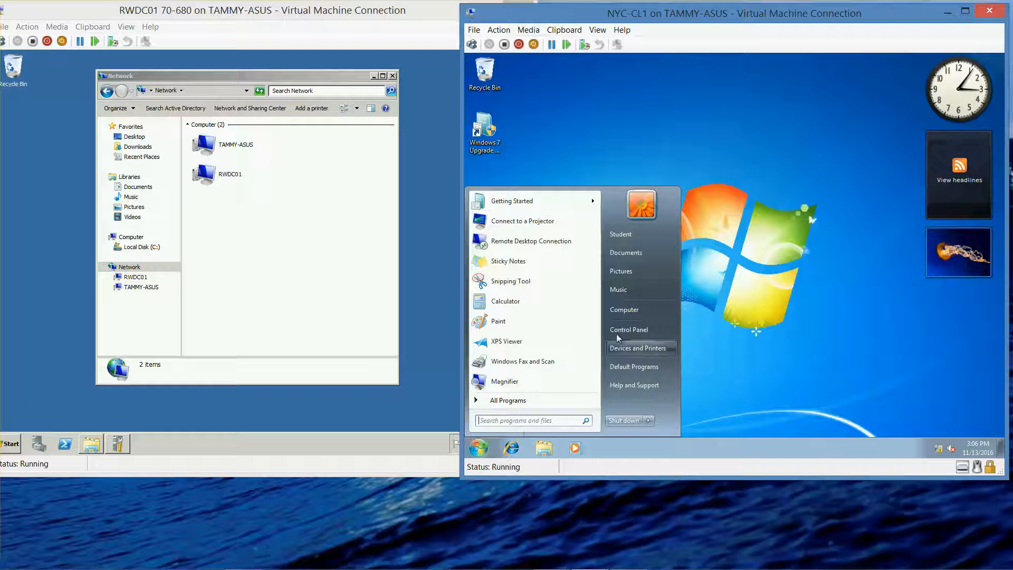
right_click(627, 313)
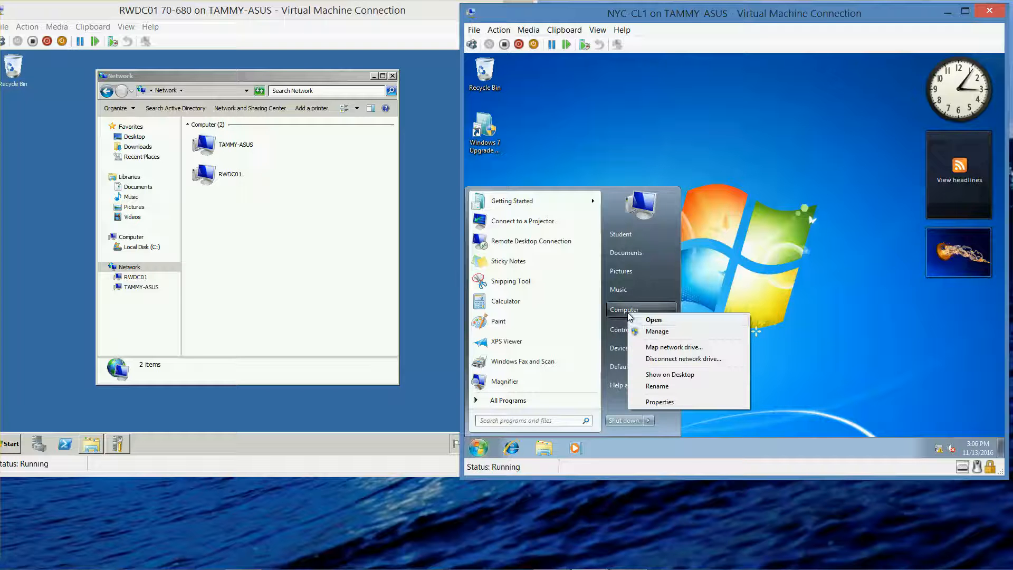
click(652, 402)
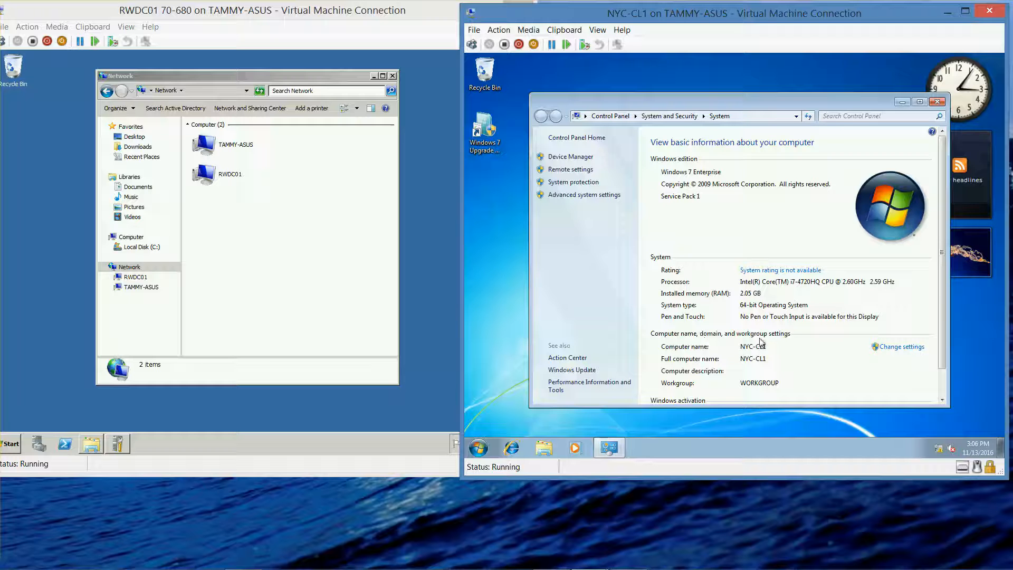
scroll(941, 321, down, 1)
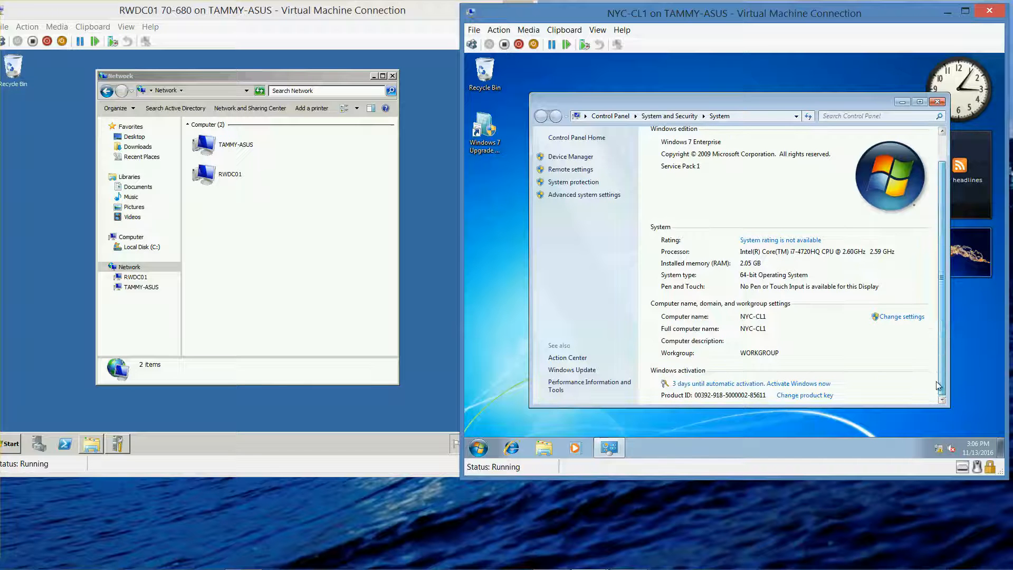
Step: Try to join NYC-CL1 to the contoso.com domain and close the System Properties dialogs
click(903, 317)
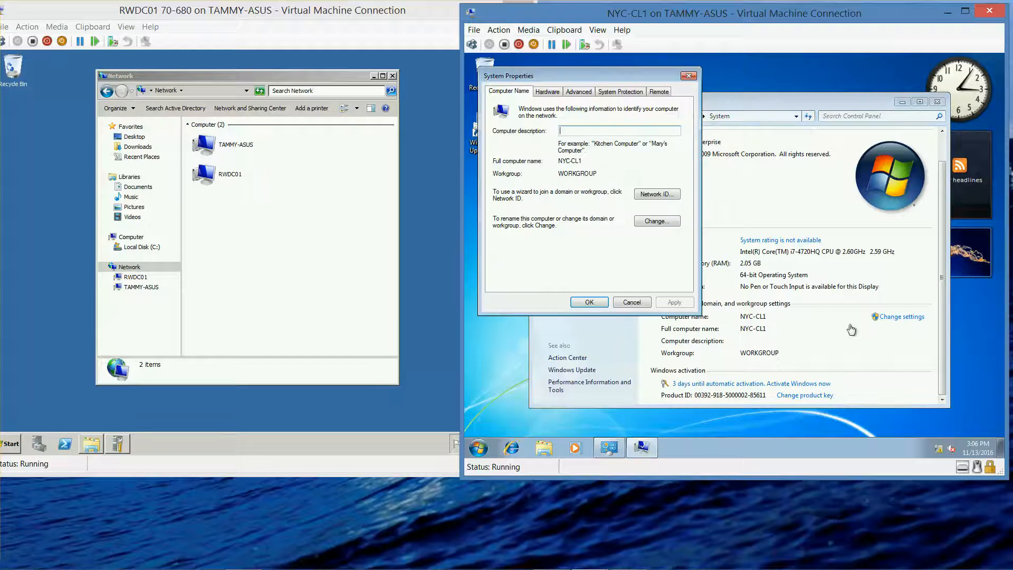
click(654, 222)
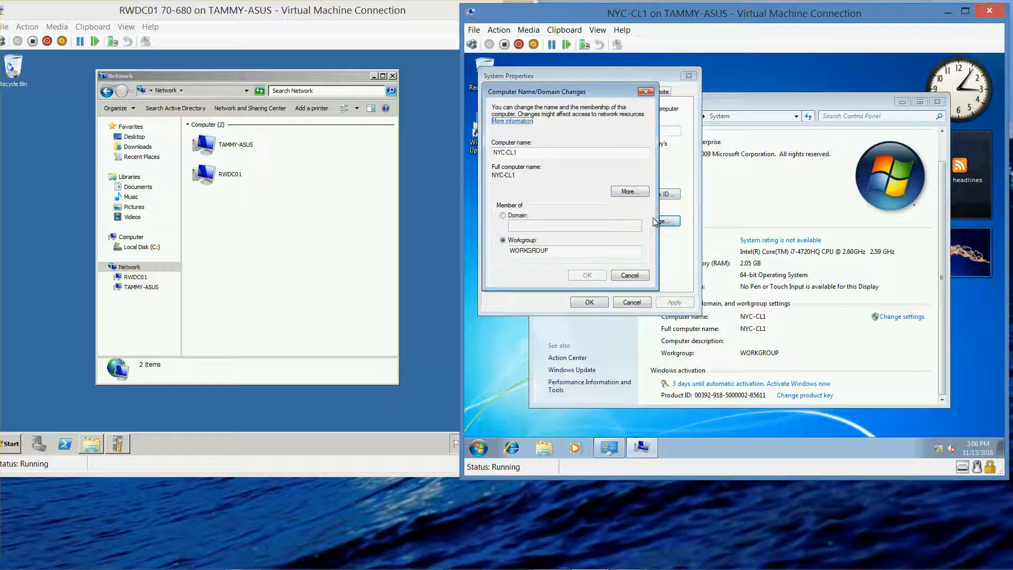
click(503, 215)
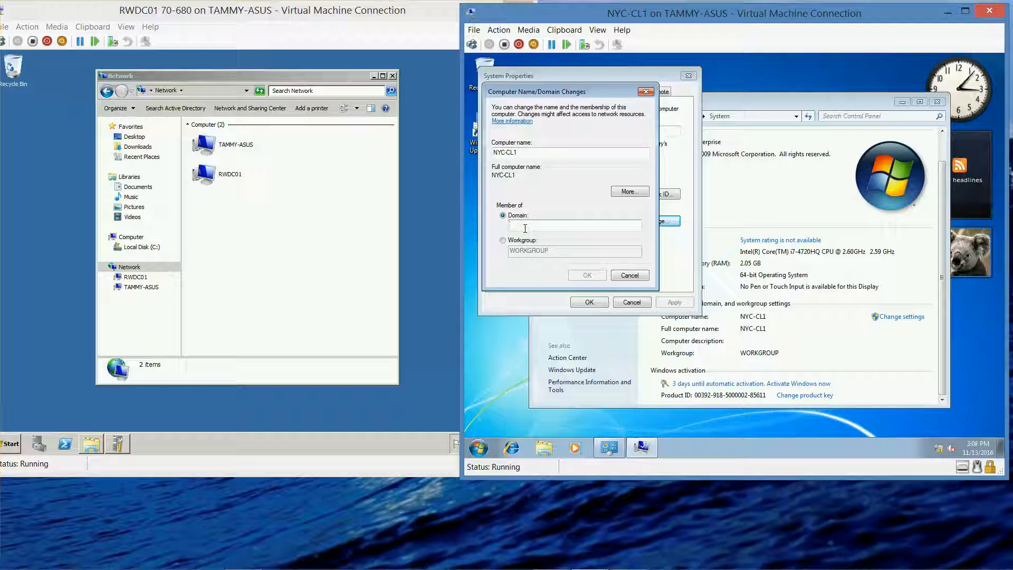
text(contoso.)
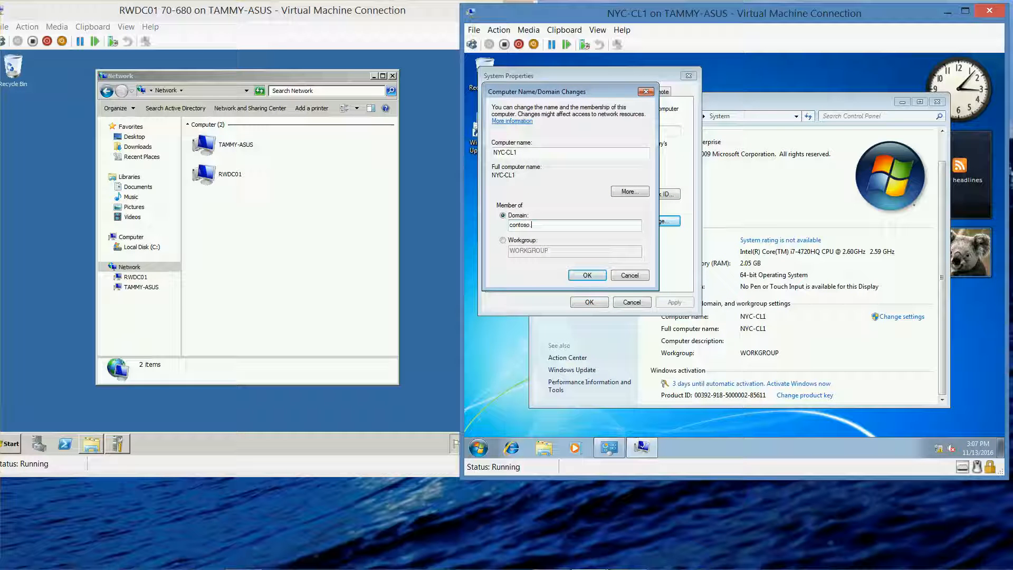
text(com)
click(576, 272)
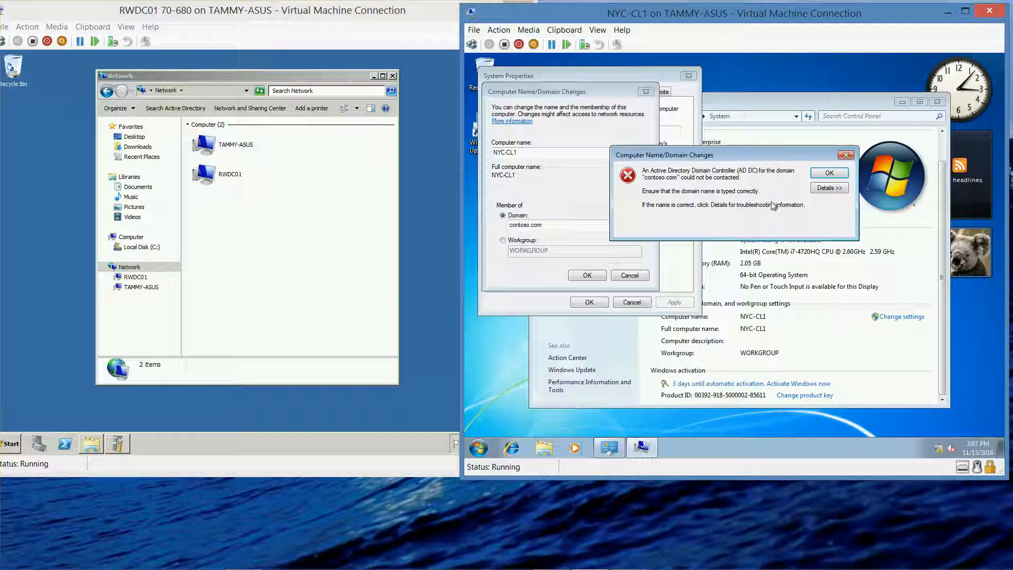
click(826, 177)
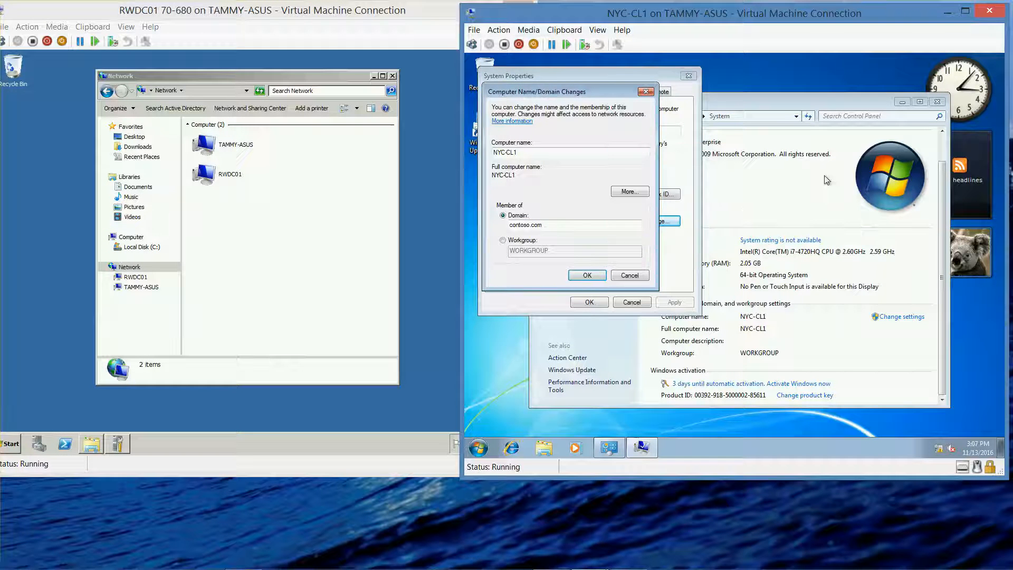
click(645, 92)
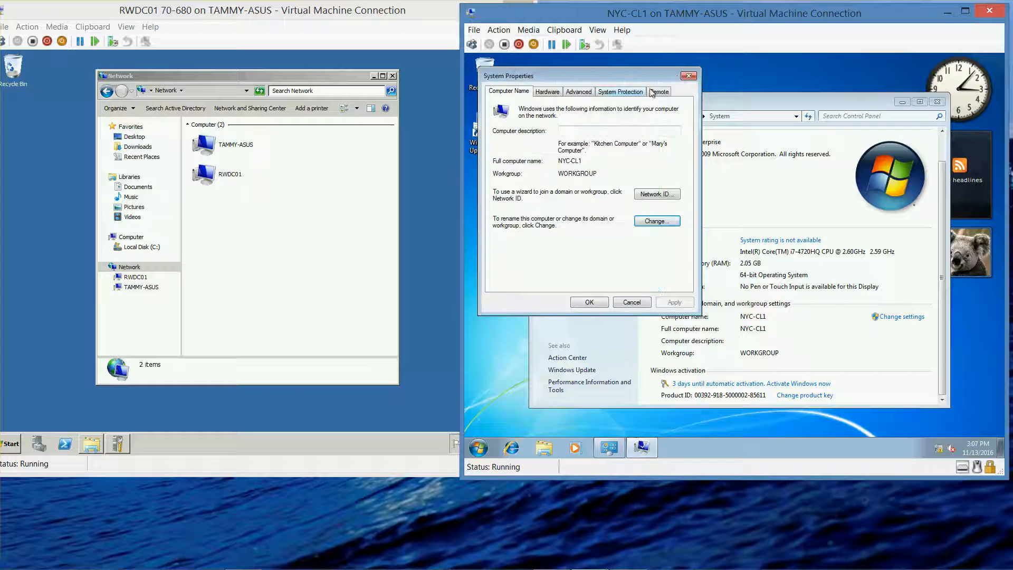
click(688, 77)
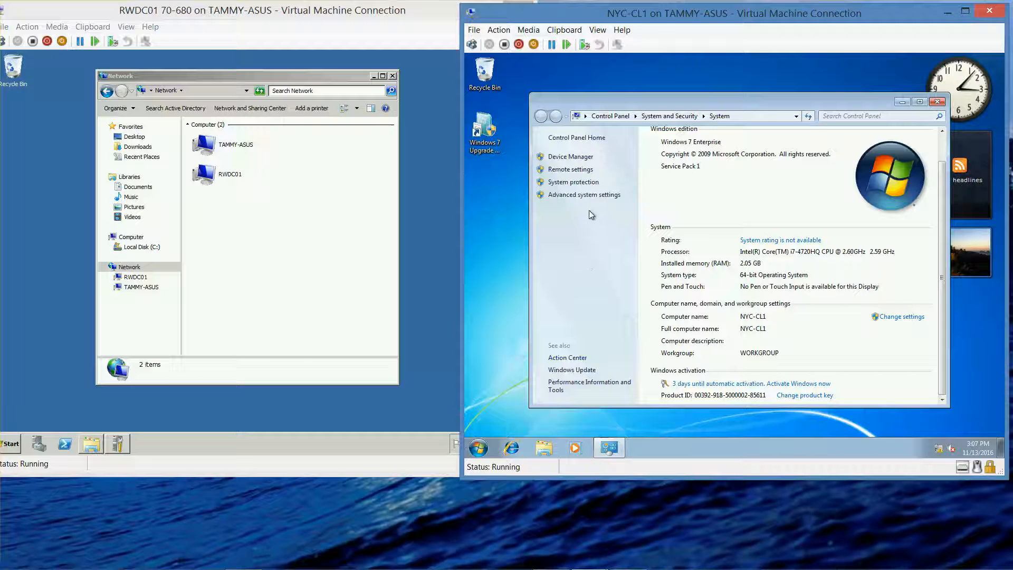
Step: Review the System Protection and Advanced system settings, closing each dialog and the System window
click(582, 182)
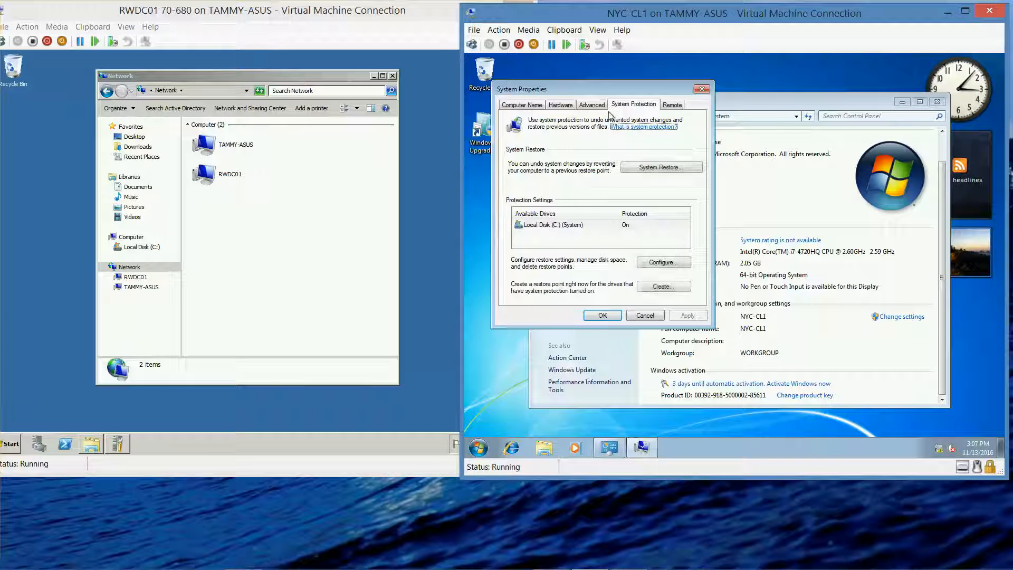
click(702, 89)
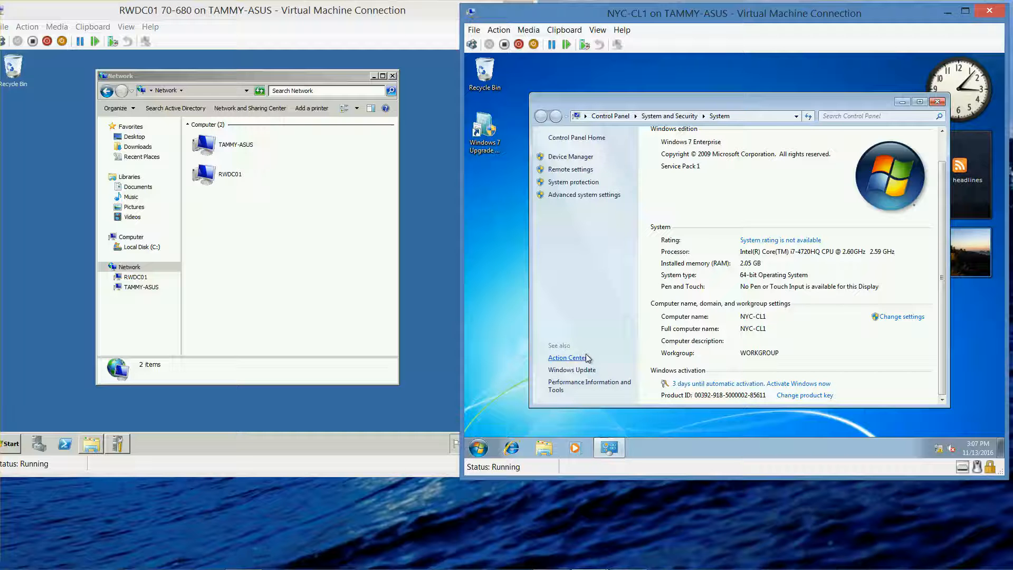
click(599, 195)
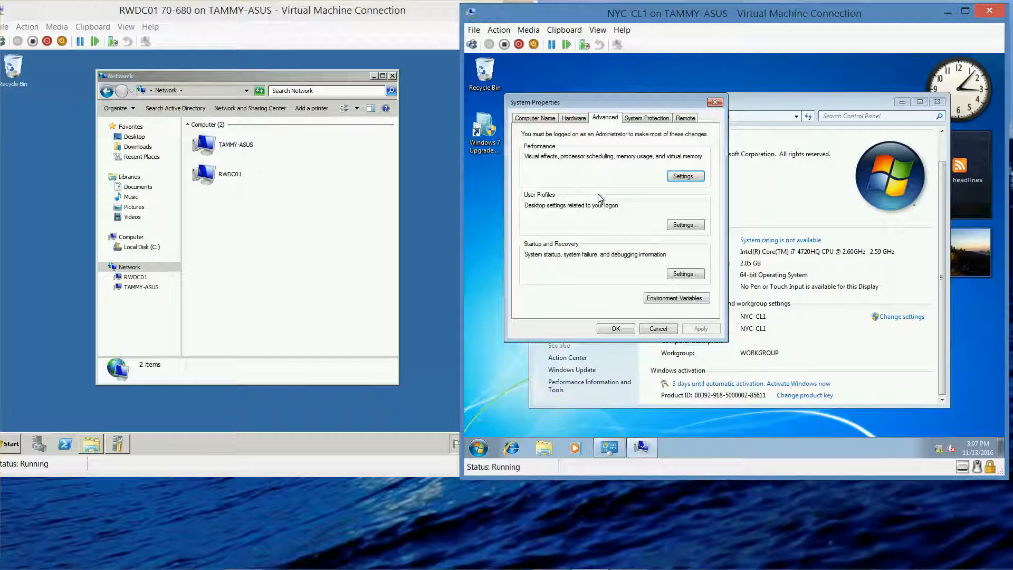
click(715, 103)
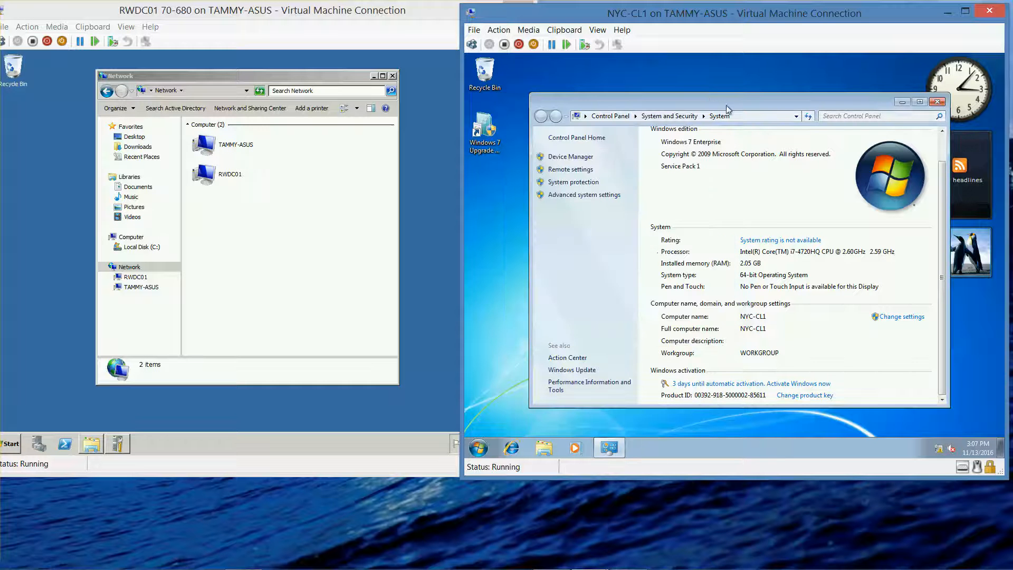
click(936, 102)
Step: Turn off Windows Firewall for the home or work (private) network location on NYC-CL1 and close the firewall window
click(479, 447)
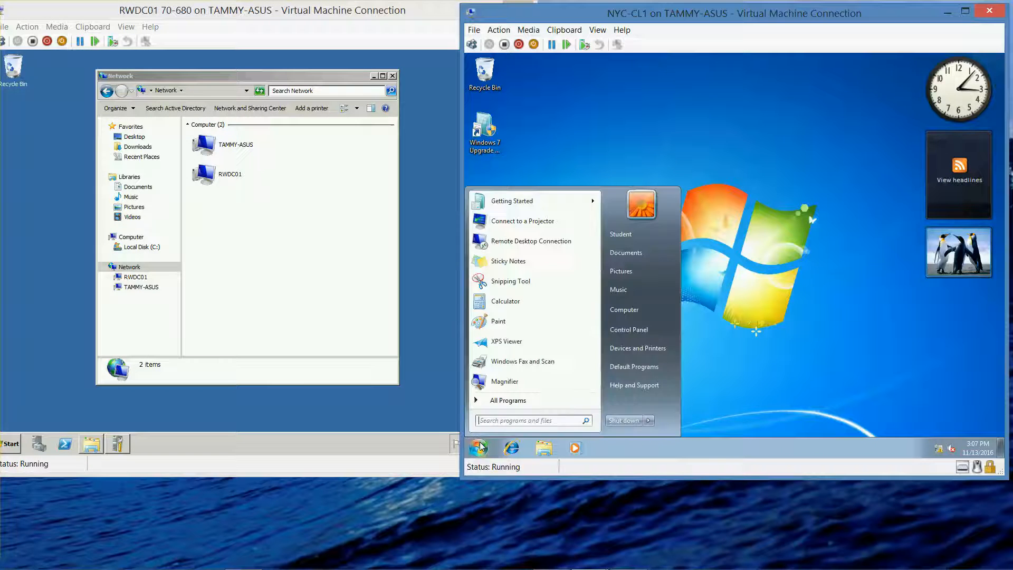
click(629, 329)
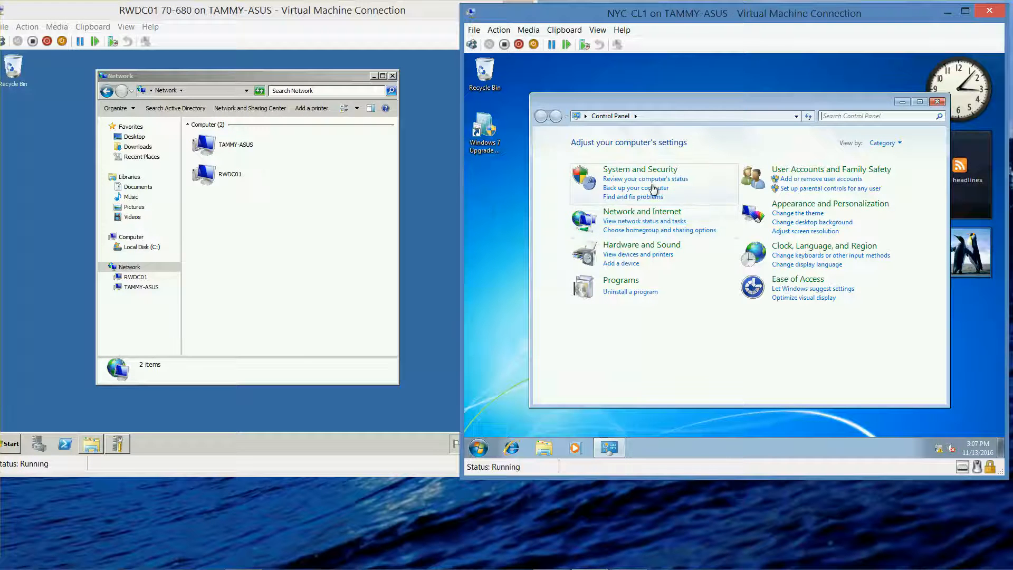
click(642, 171)
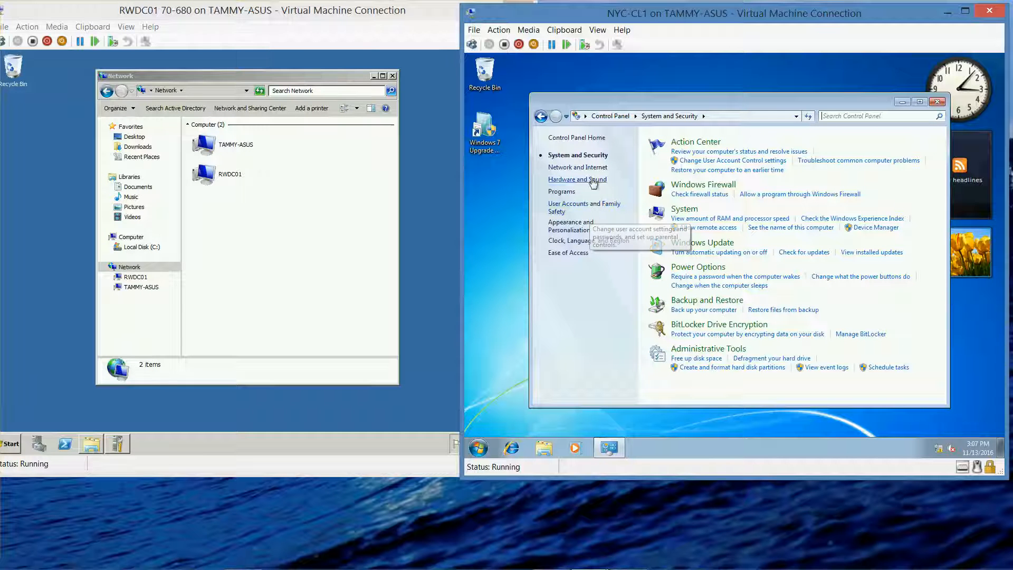
click(685, 186)
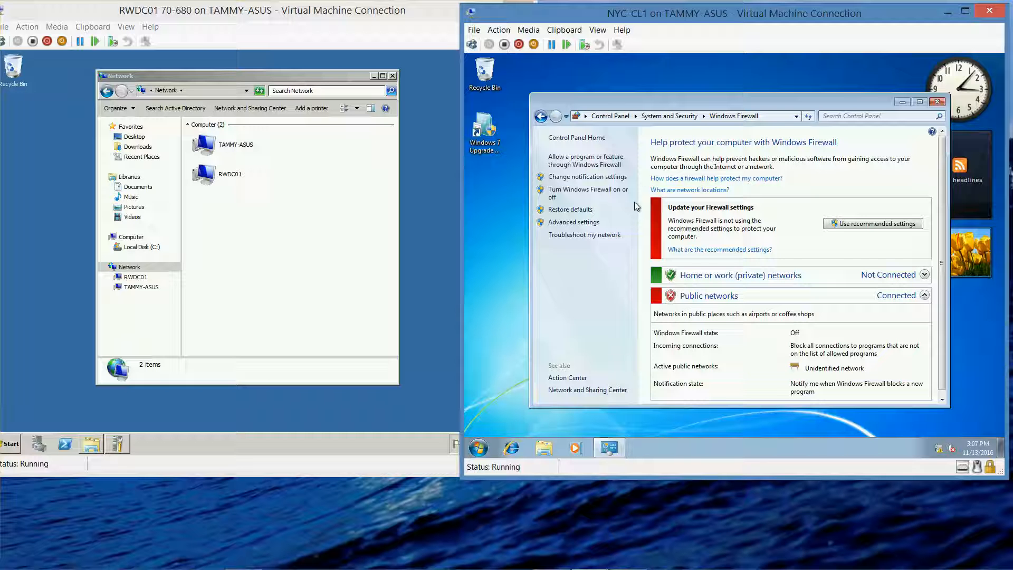
click(608, 192)
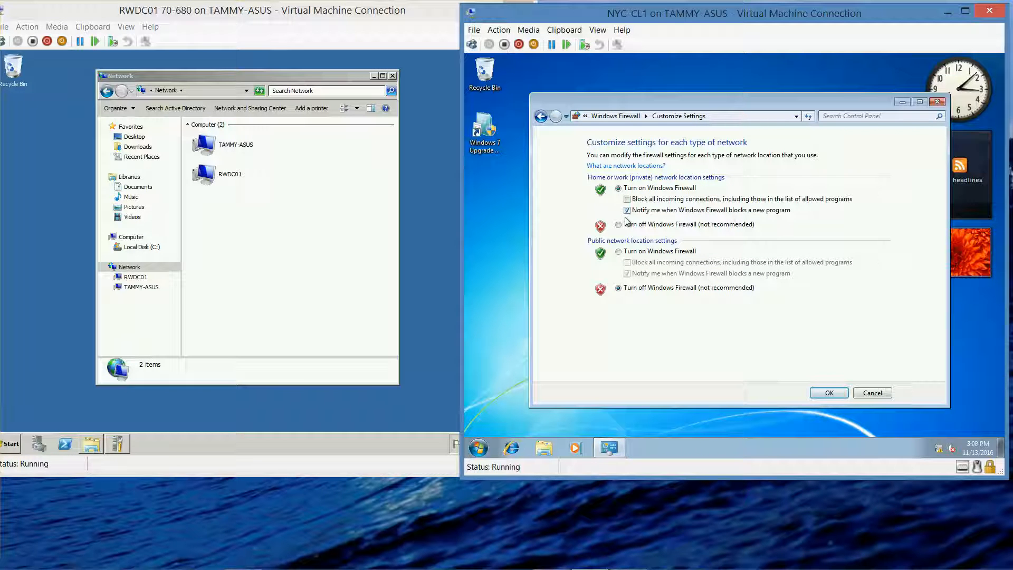
click(618, 225)
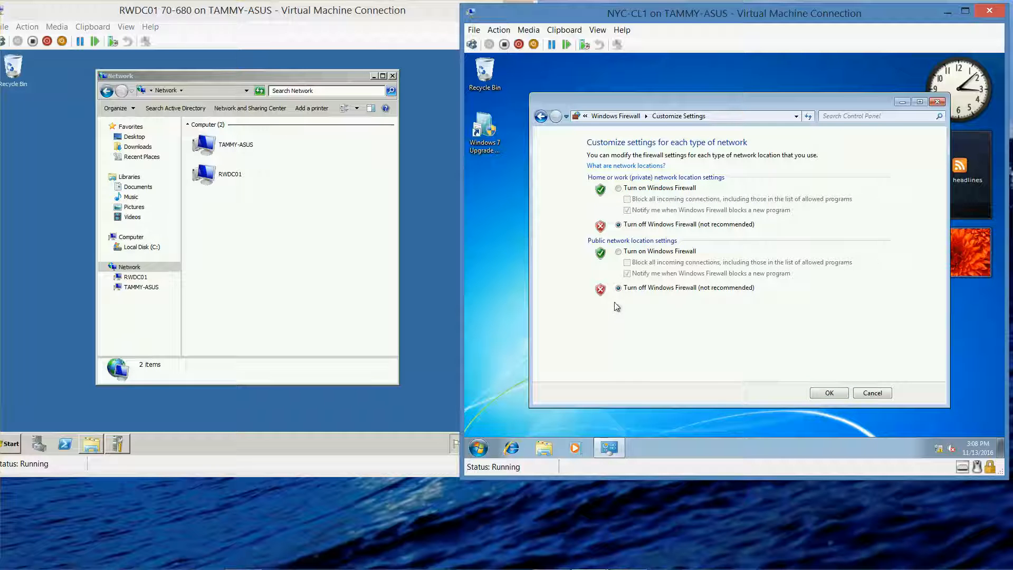
click(830, 392)
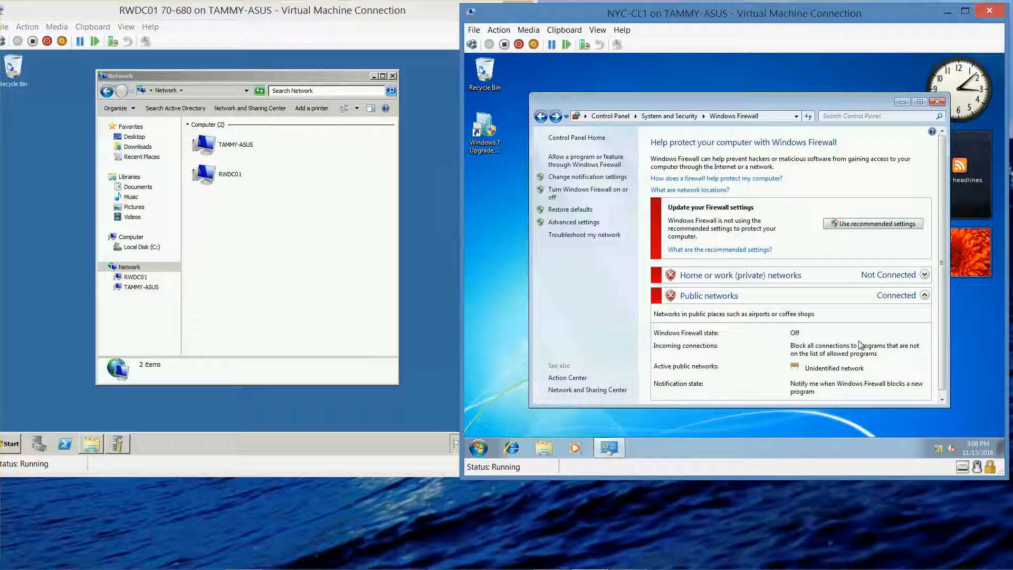
click(937, 101)
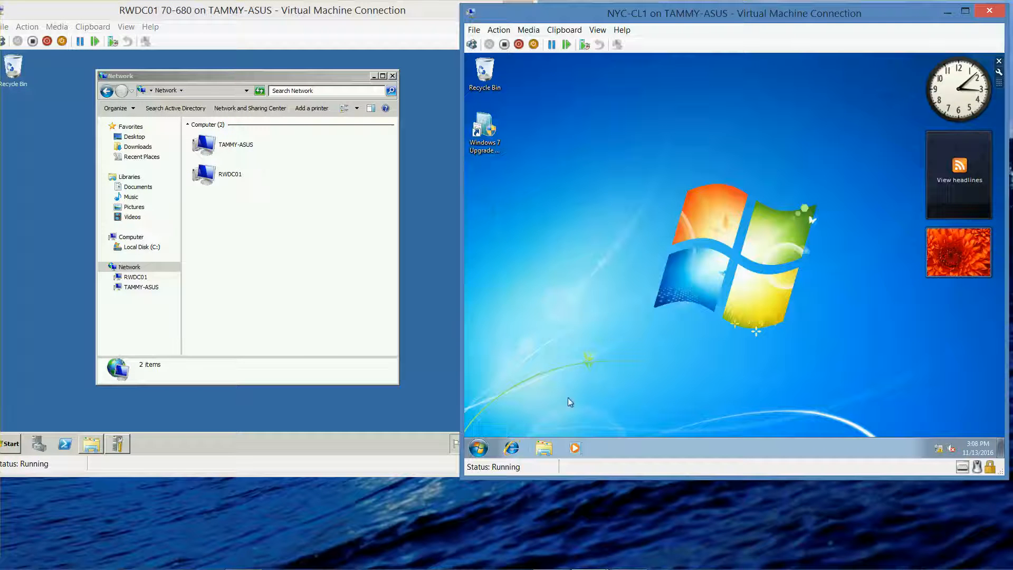
Step: Browse the computers on the network from NYC-CL1's file explorer
click(548, 447)
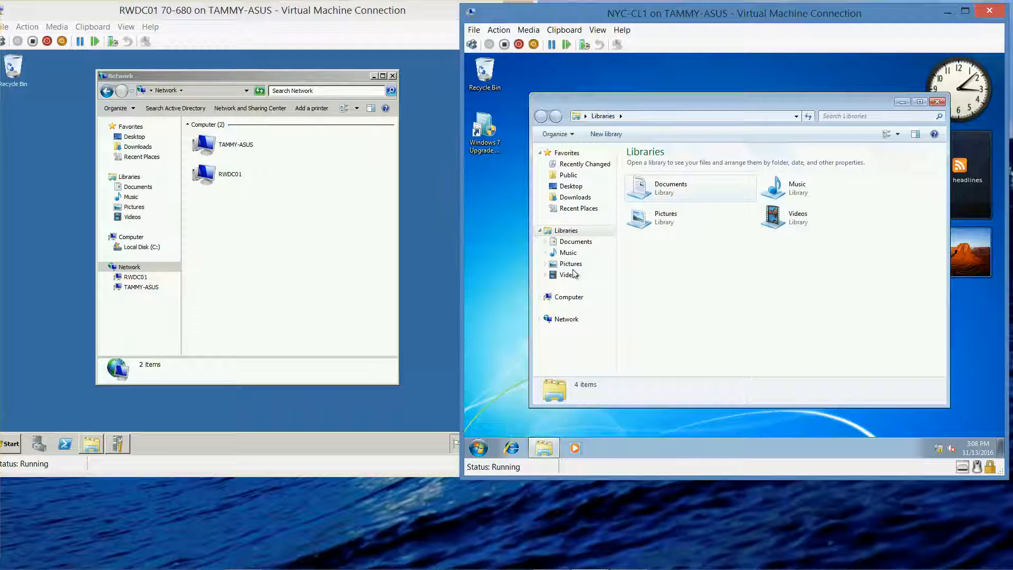
click(565, 321)
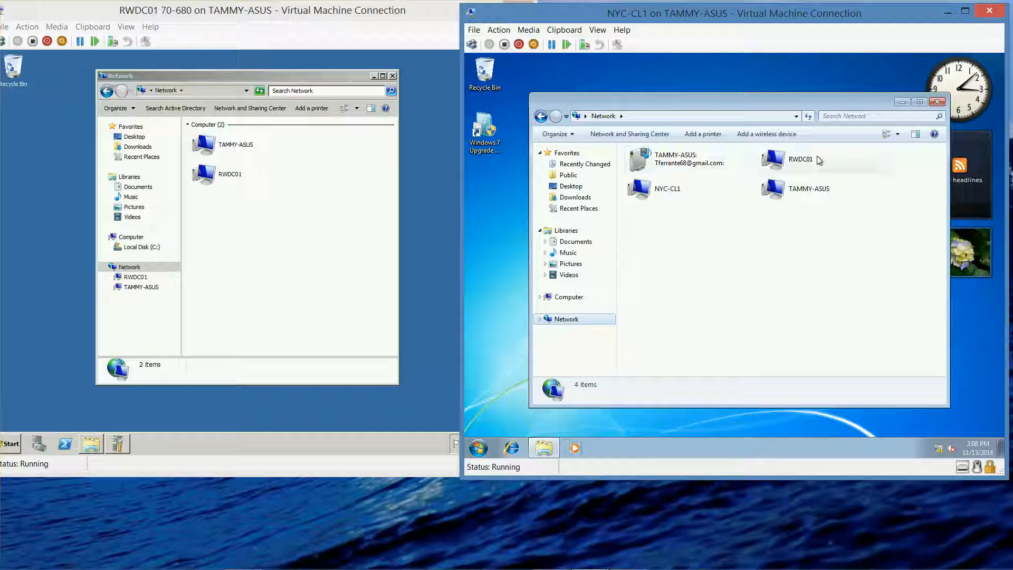
Step: Try again to join NYC-CL1 to the contoso.com domain through the system properties, and close the related dialogs and System window
click(478, 448)
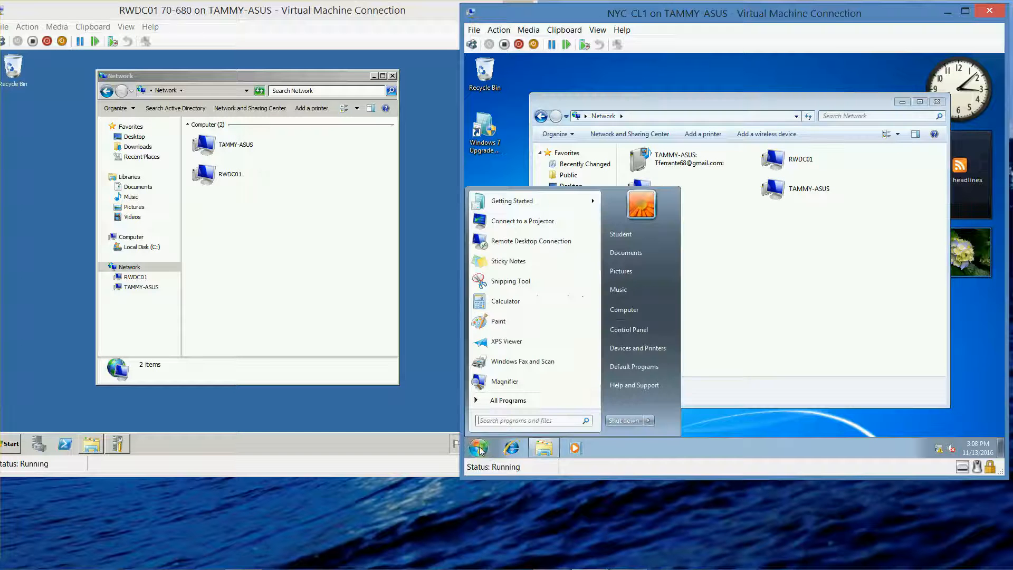
right_click(624, 312)
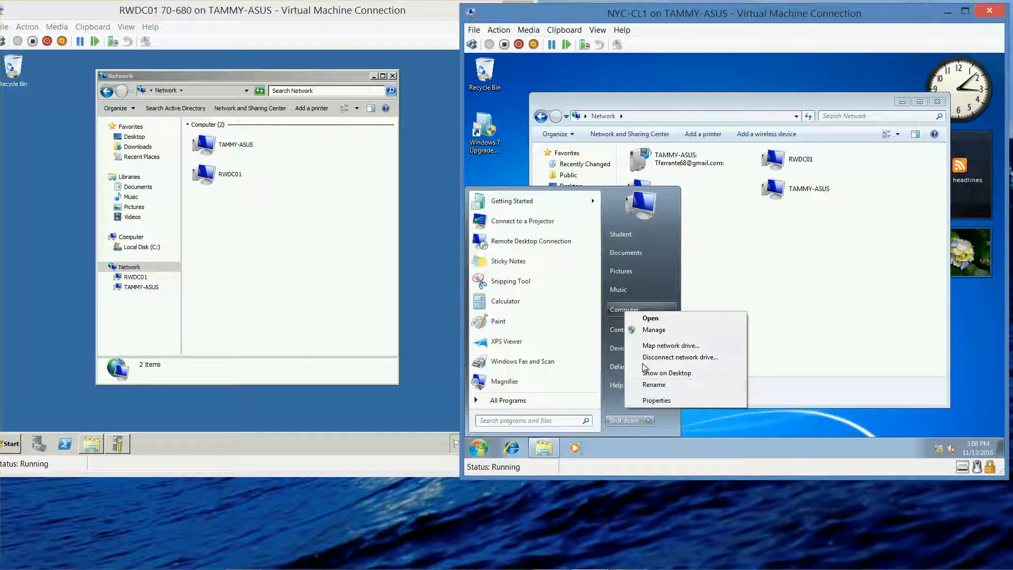
click(654, 400)
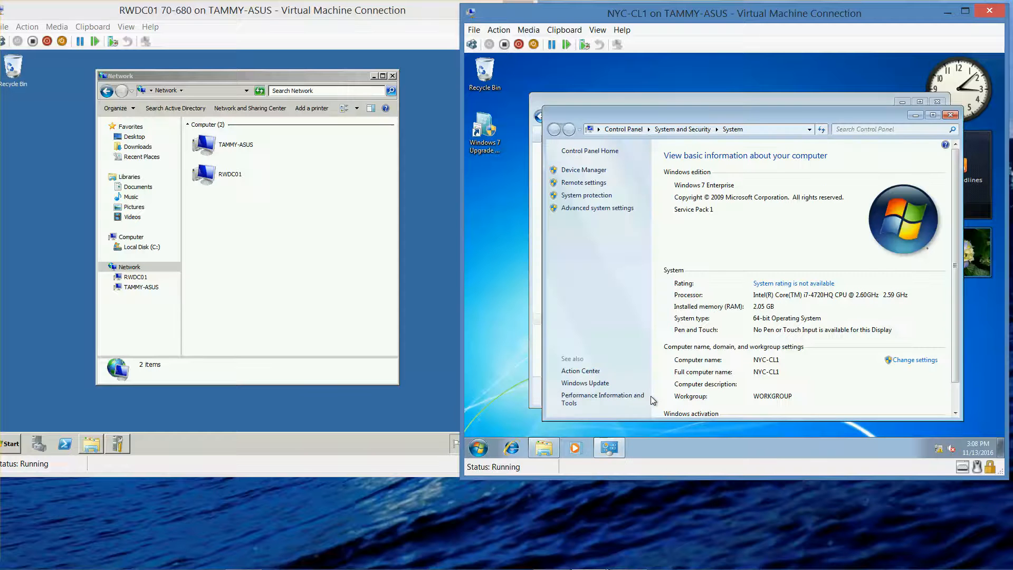
click(923, 360)
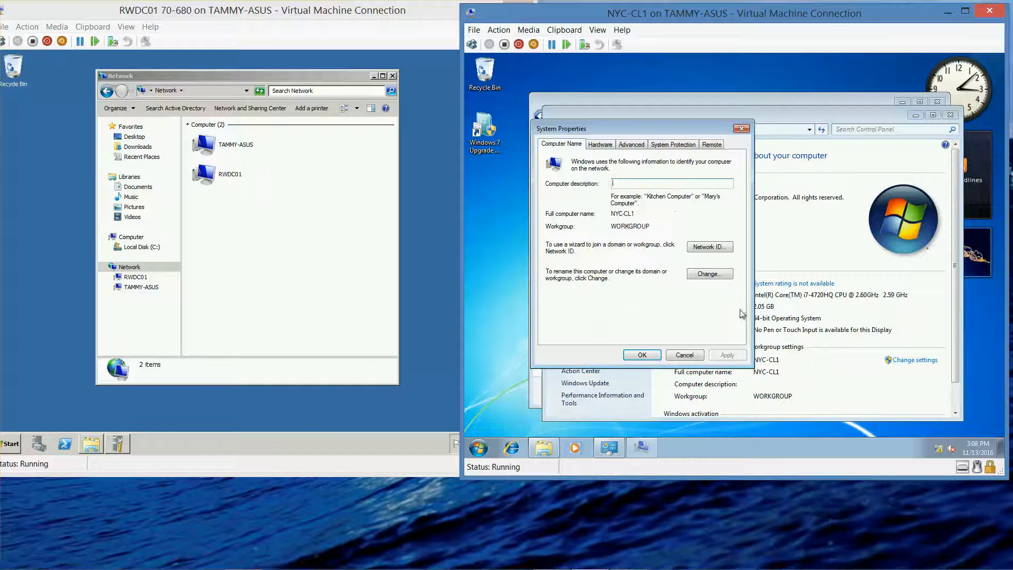
click(712, 275)
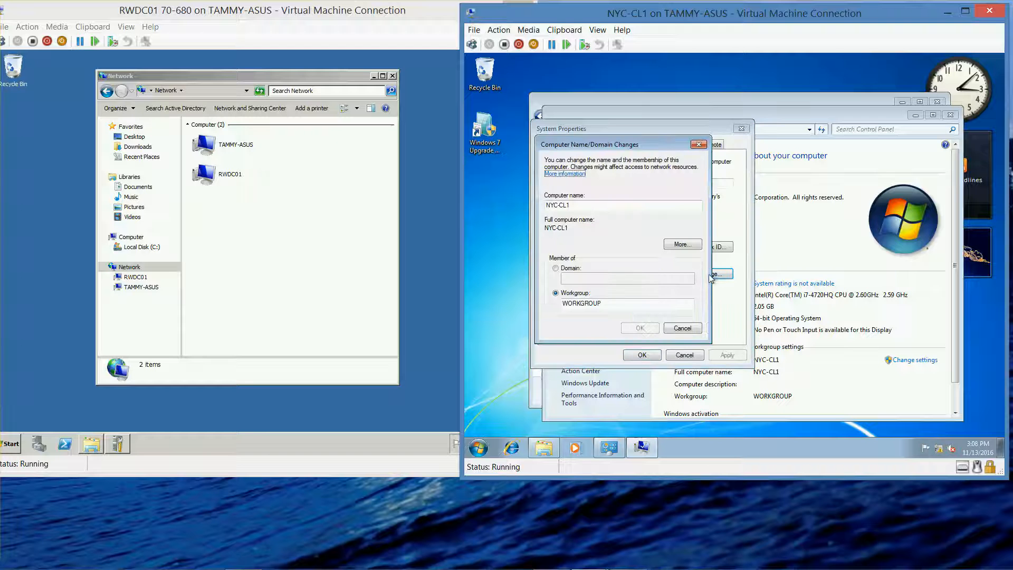
click(556, 269)
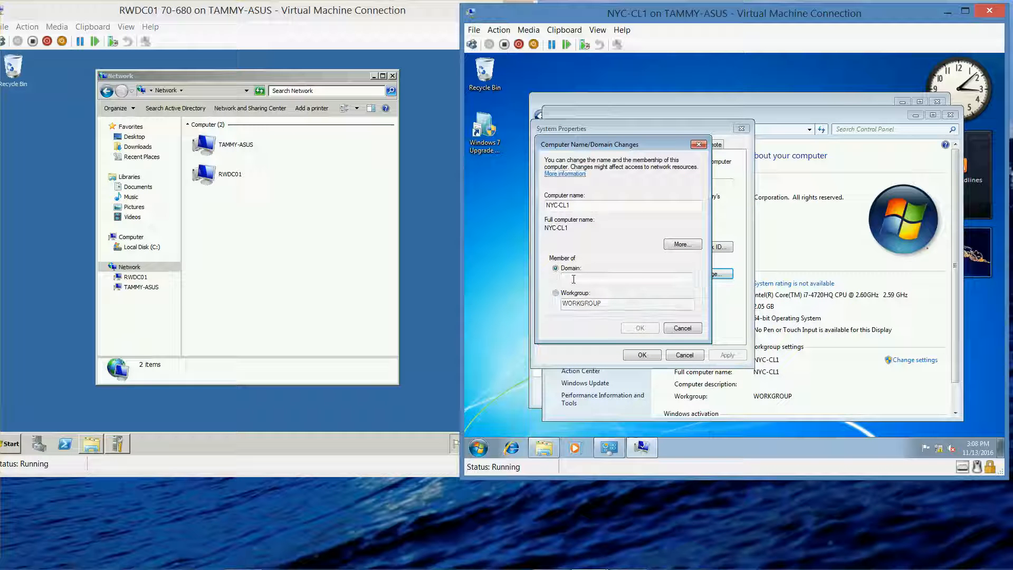
text(contoso.)
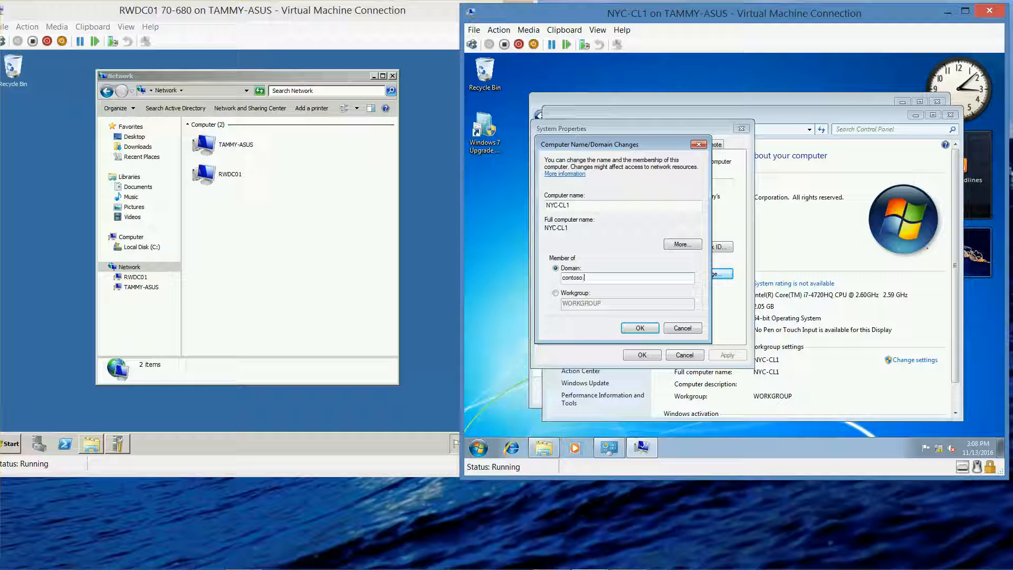
text(com)
click(637, 327)
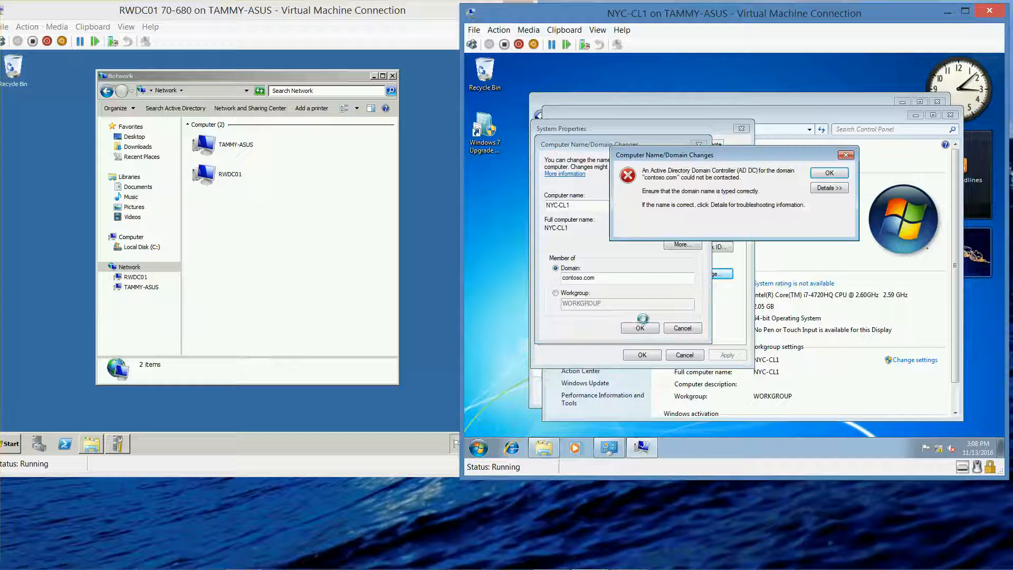
click(829, 173)
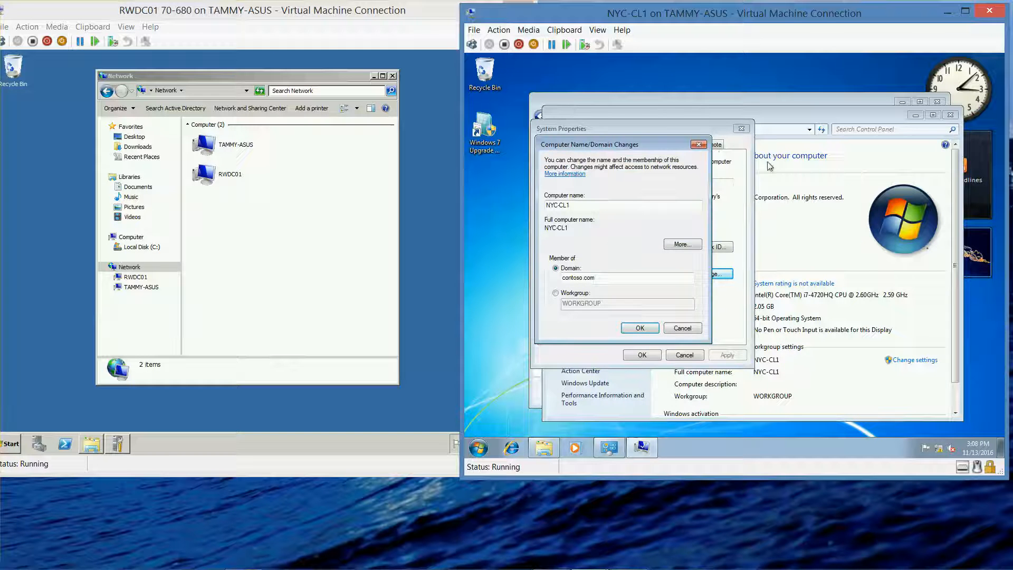
click(699, 145)
click(742, 129)
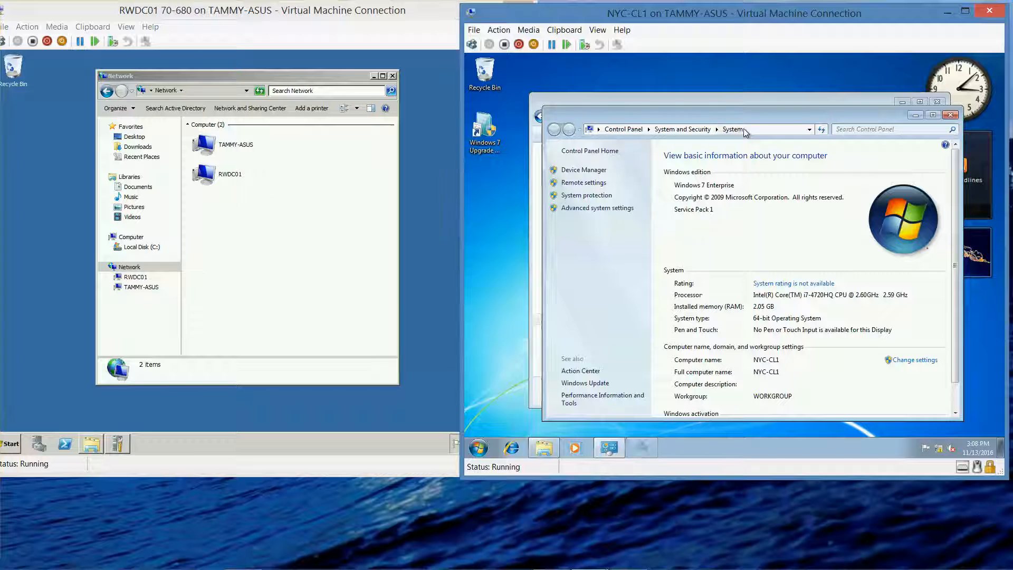
click(950, 114)
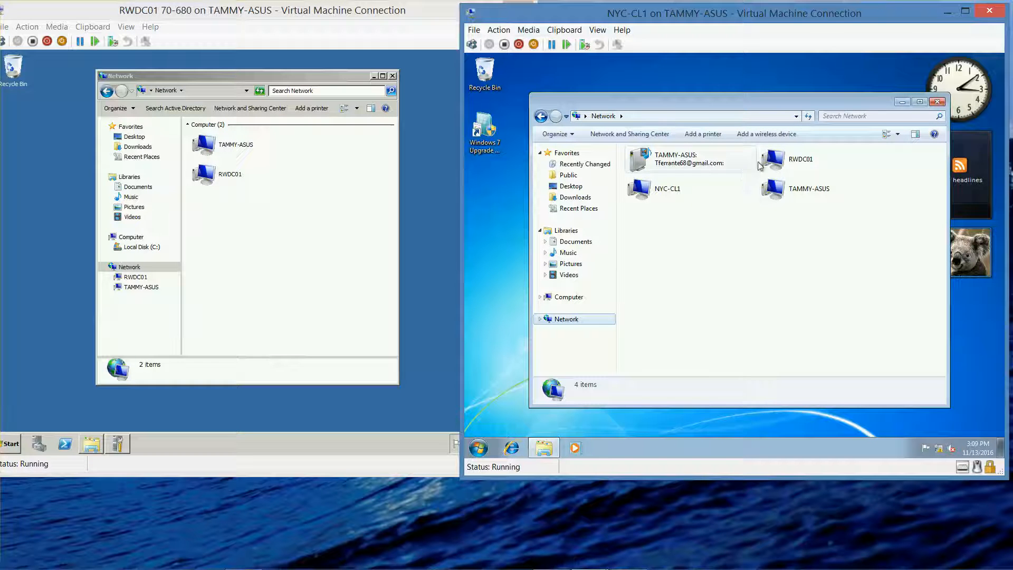
Step: Try to connect to the RWDC01 network computer as contoso\administrator with the account password
click(790, 161)
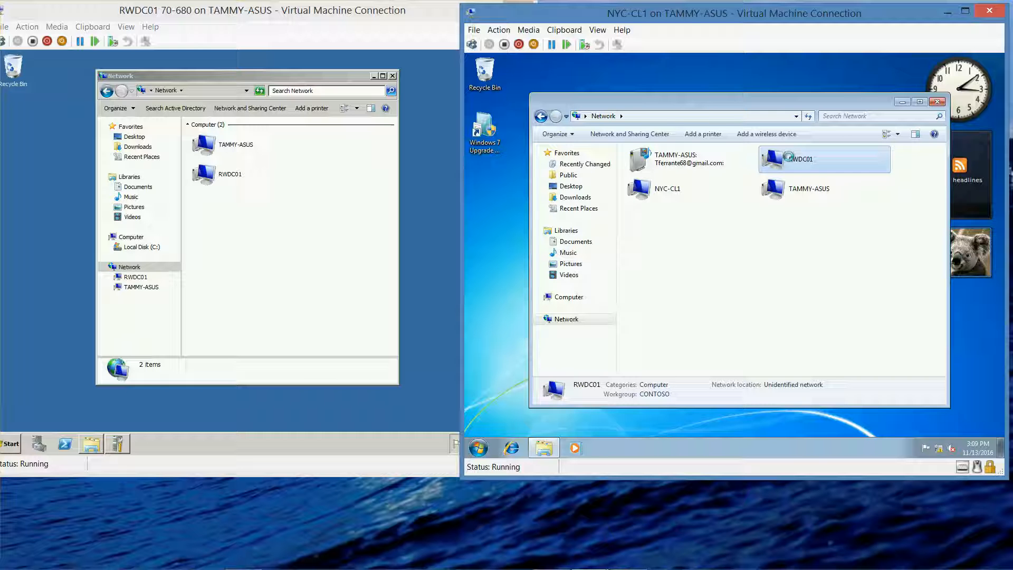
double_click(788, 158)
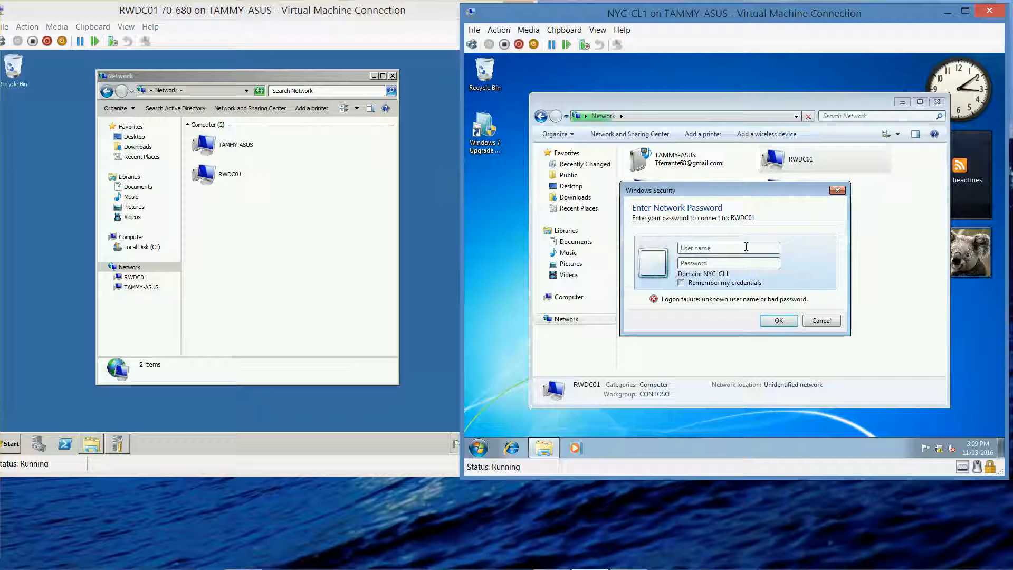
text(conto)
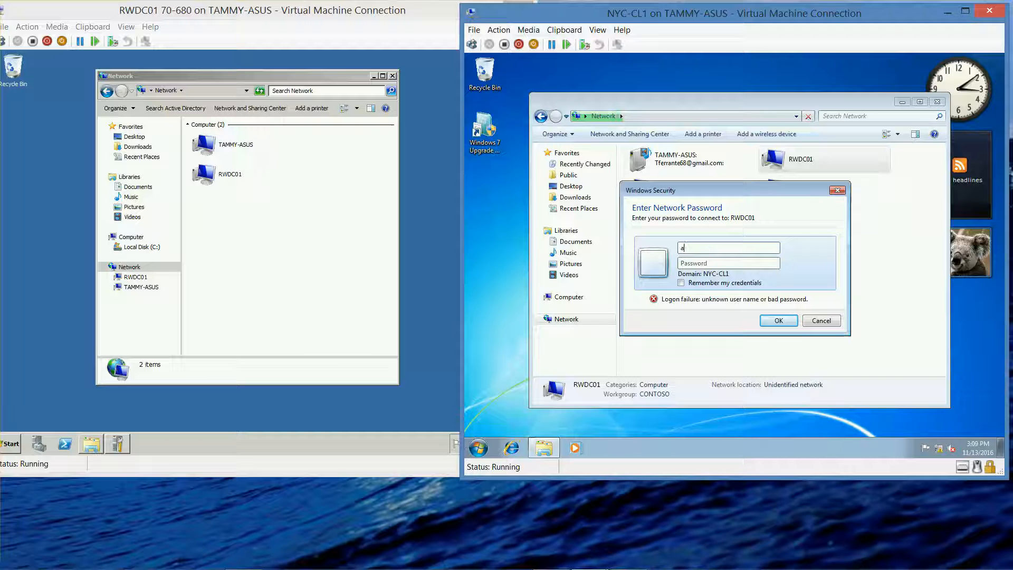
text(so\)
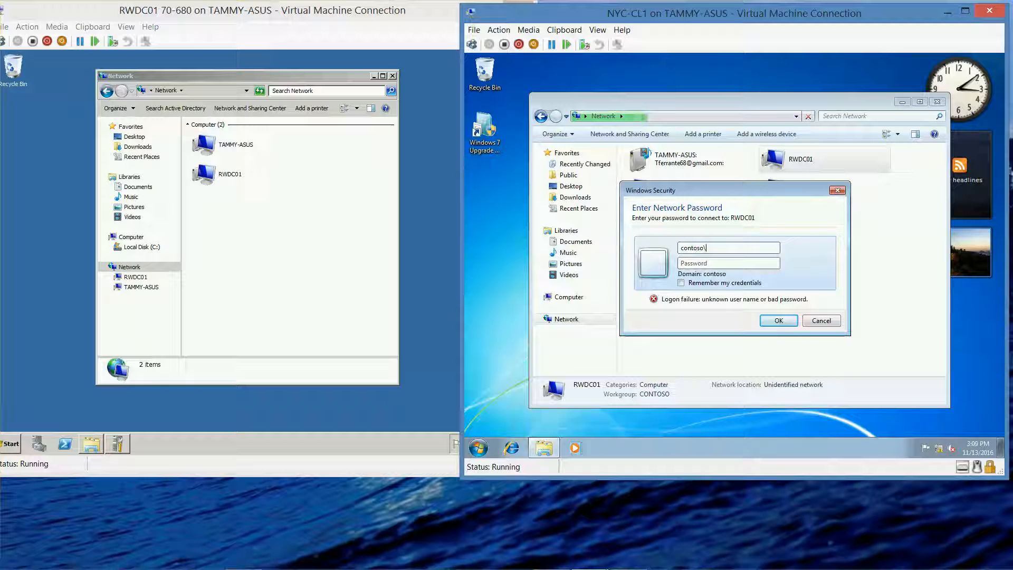
text(administrator)
key(Tab)
text(••••••)
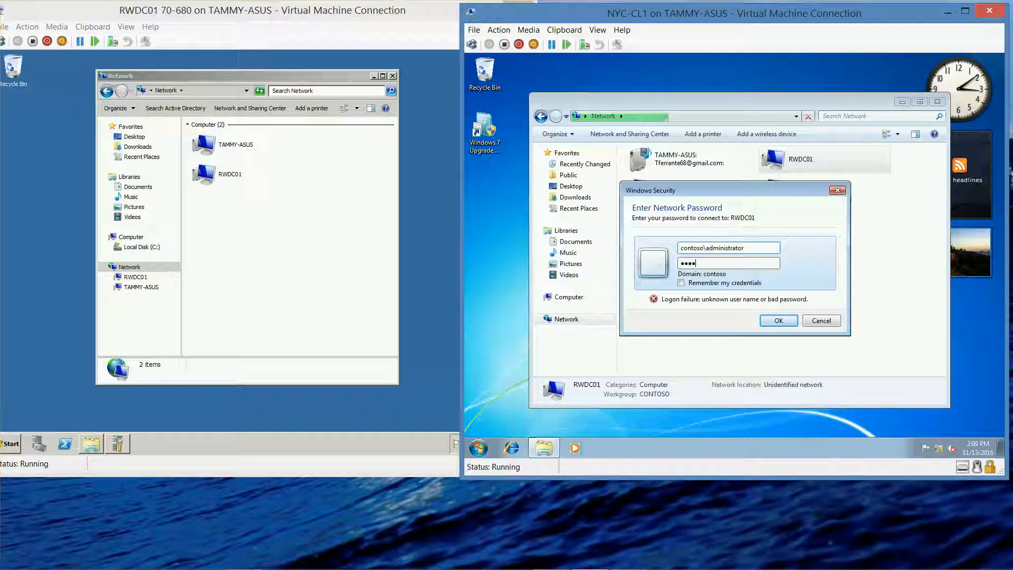
text(••)
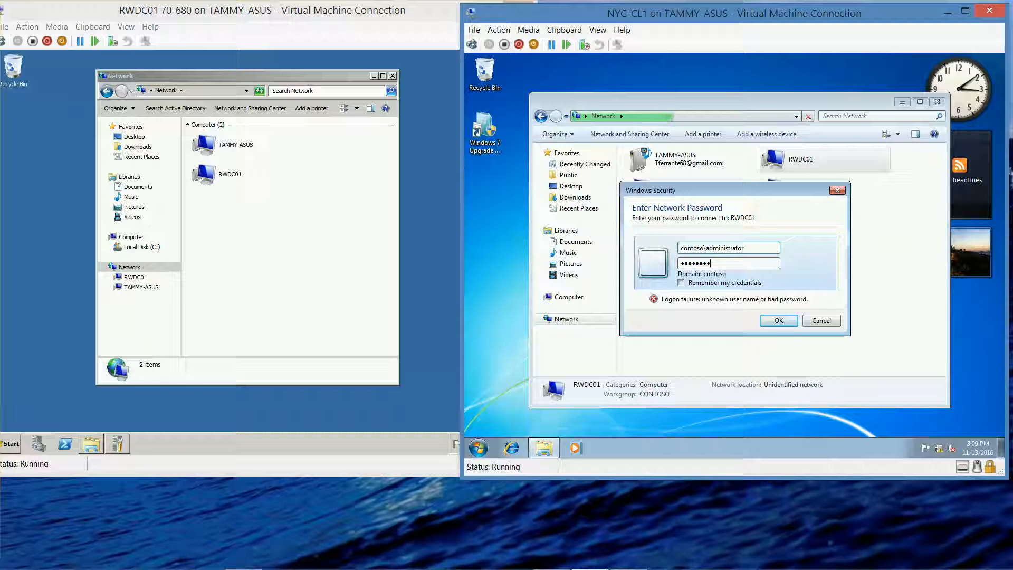
click(776, 320)
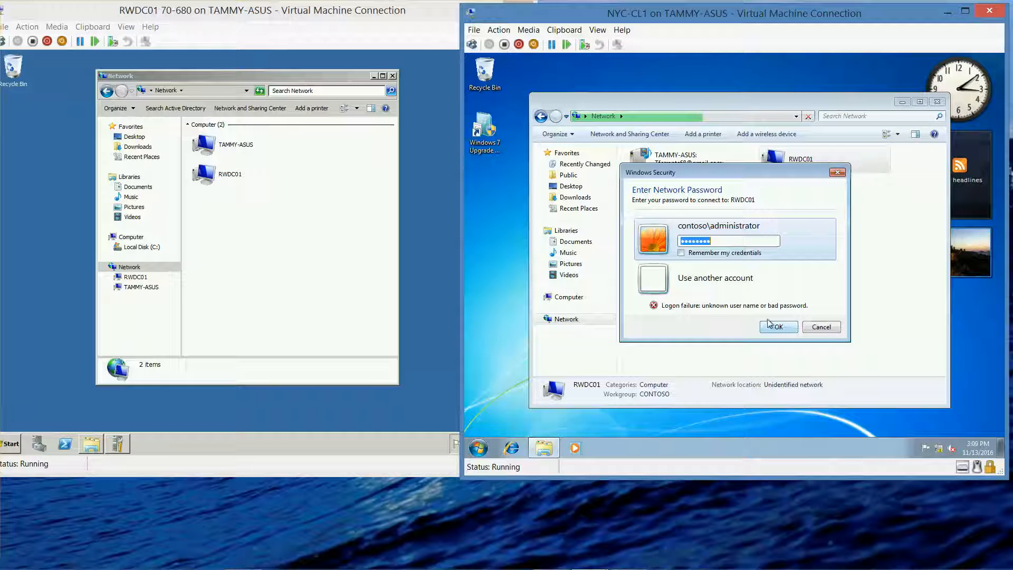
Step: Re-enter the contoso\administrator account password to open the RWDC01 shared folders
click(741, 243)
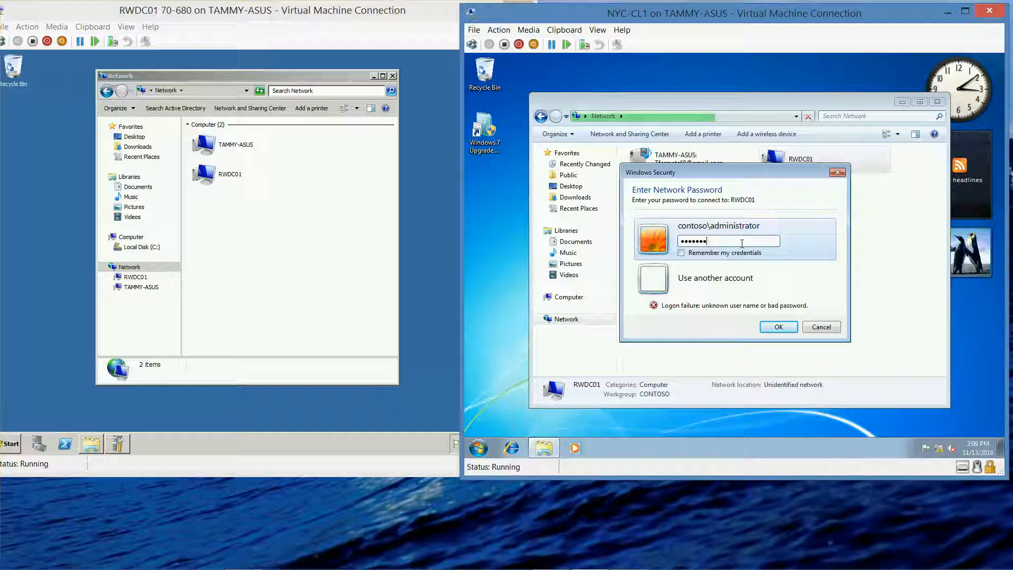
text(Pa$$)
text(w0rd)
click(768, 325)
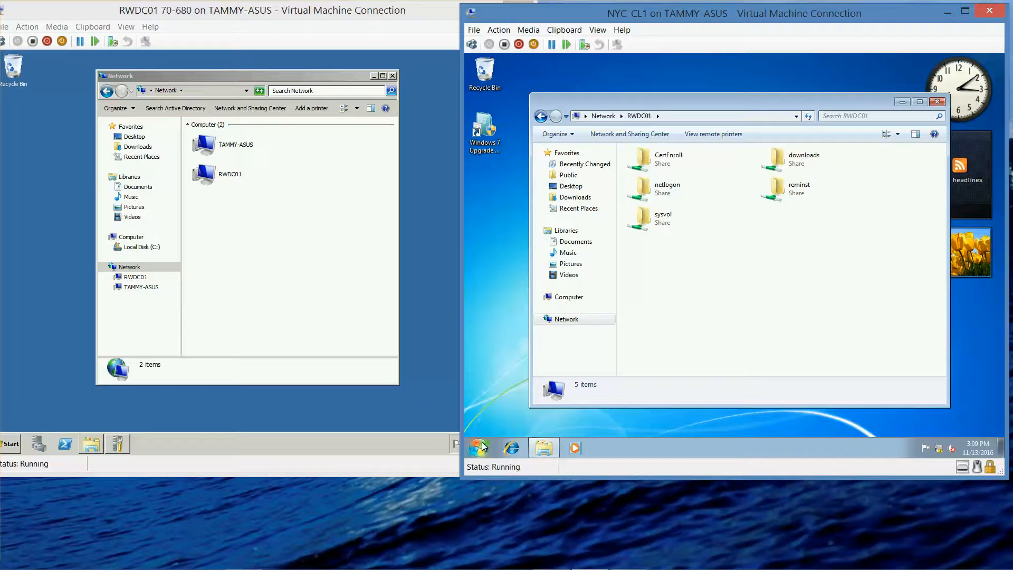
mouse_move(469, 568)
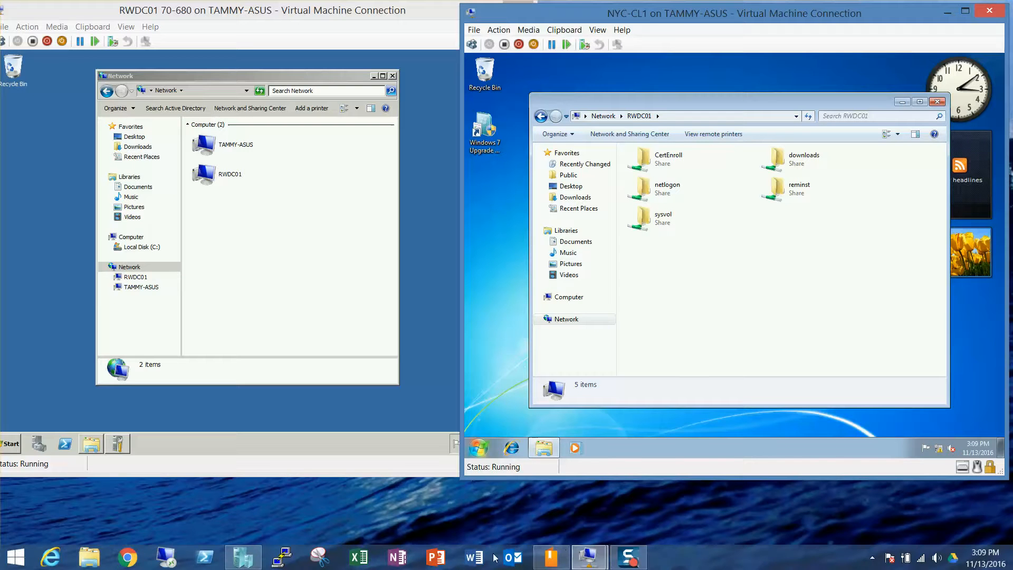